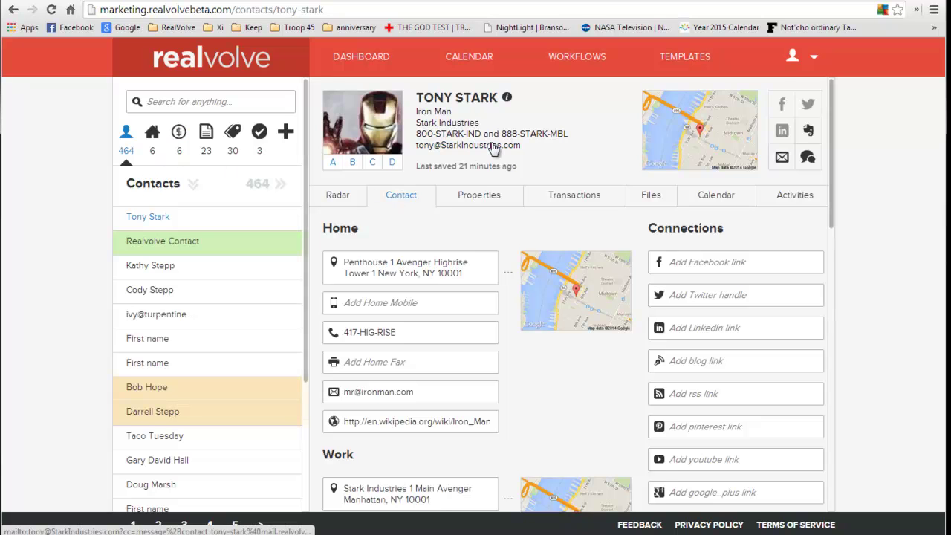
Add the contact's home mobile number to the Home details and save it.
left_click(444, 305)
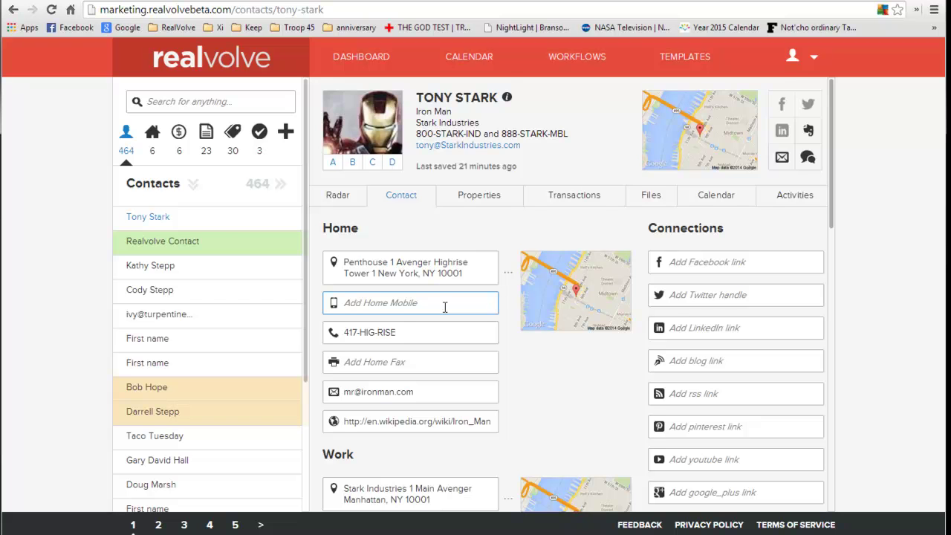
scroll(444, 307, "down", 1)
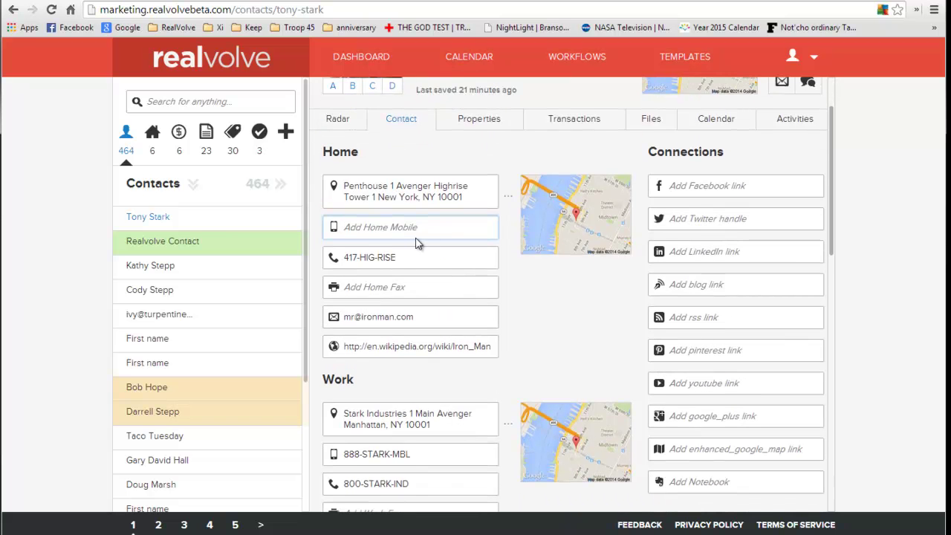
type("4175559999")
key("Tab")
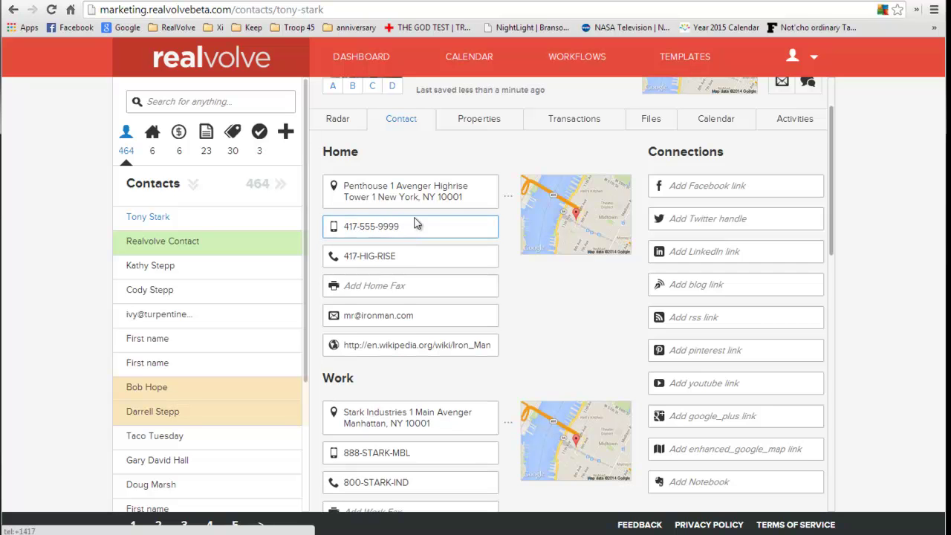
left_click(365, 220)
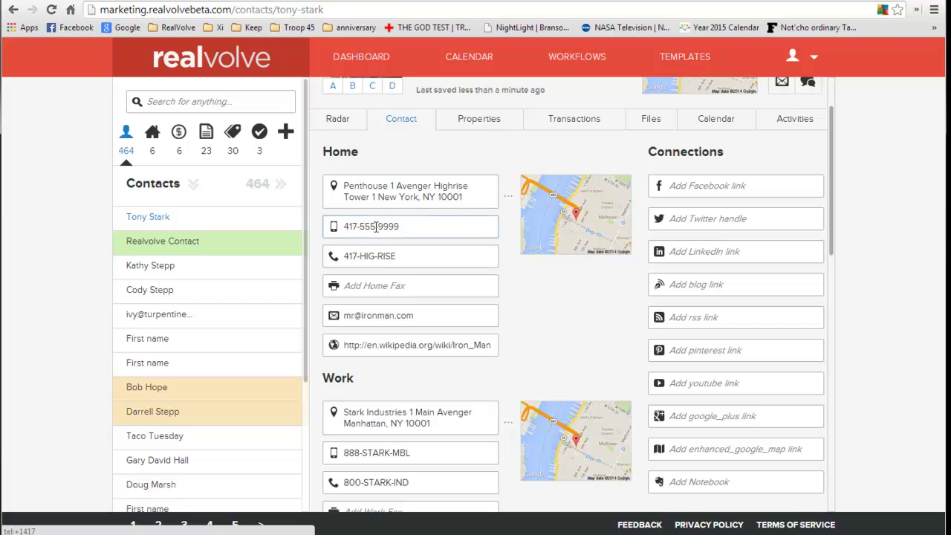
Switch to Google Contacts and reload the same contact's record to check its synced phone numbers.
left_click(341, 1)
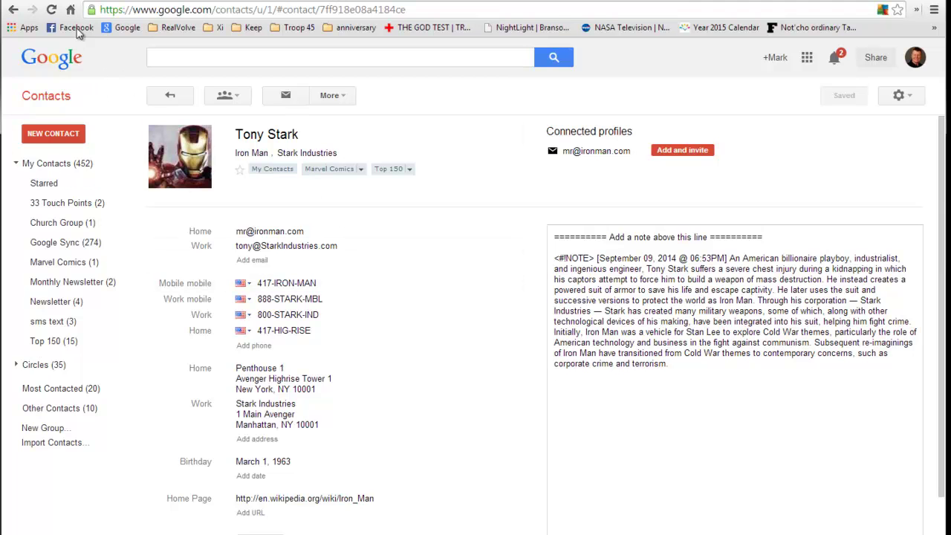
left_click(52, 10)
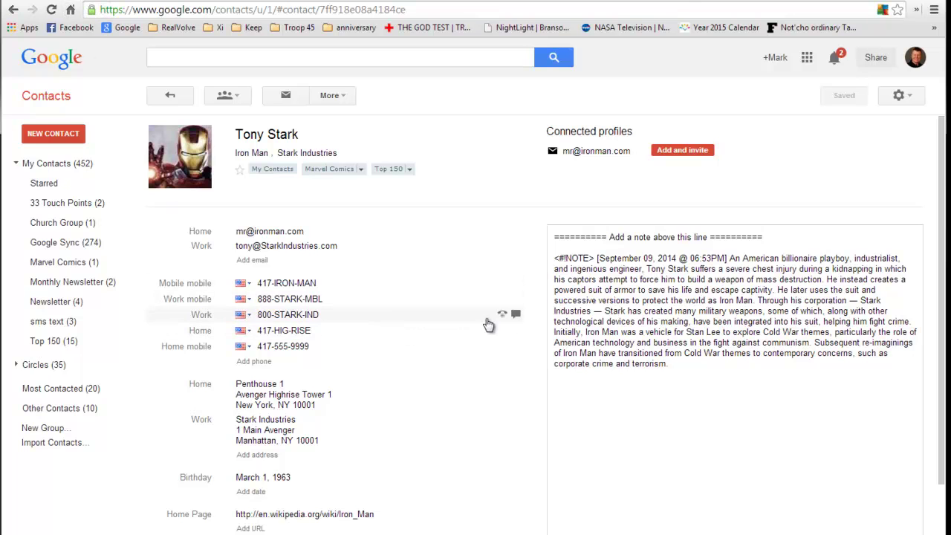
Add the note "This is a new note during training..." above the "Add a note above this line" divider and save it.
left_click(556, 238)
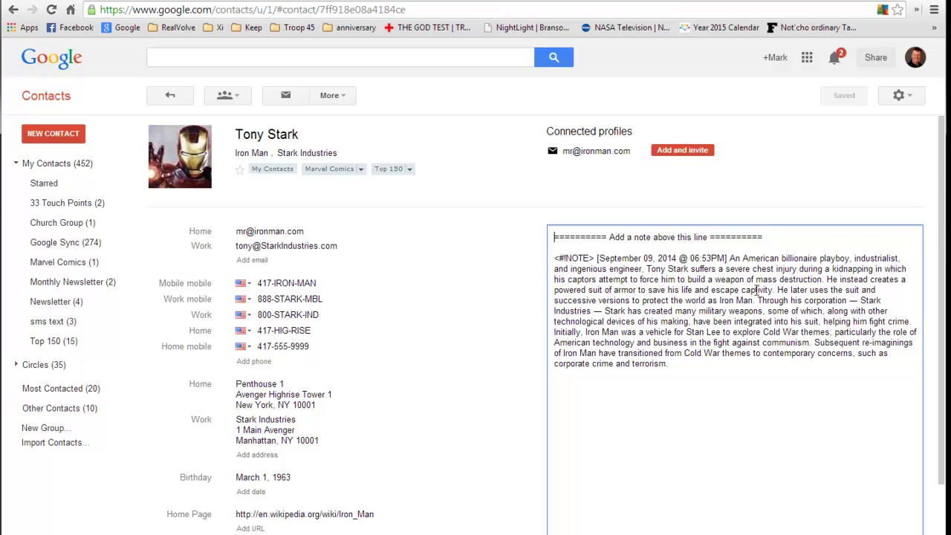
key("Return")
key("Return")
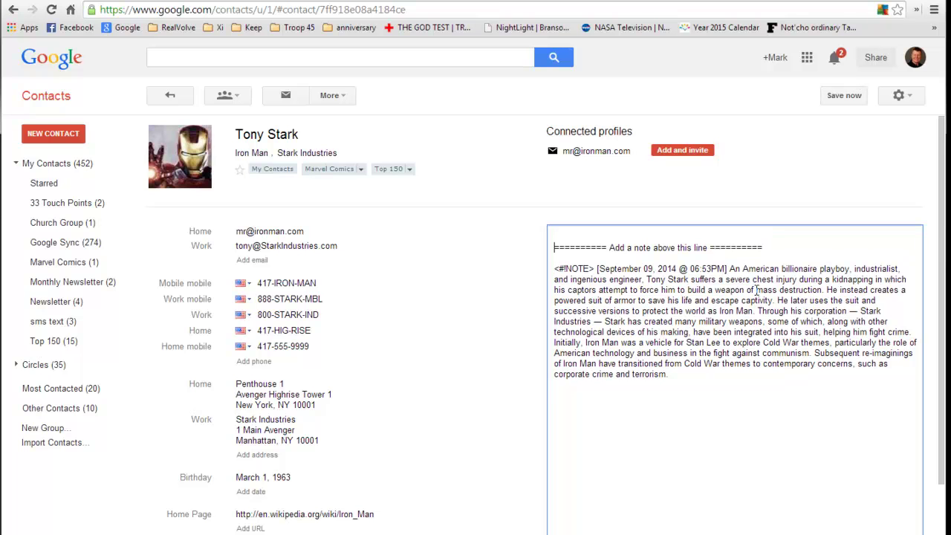
key("Up")
key("Up")
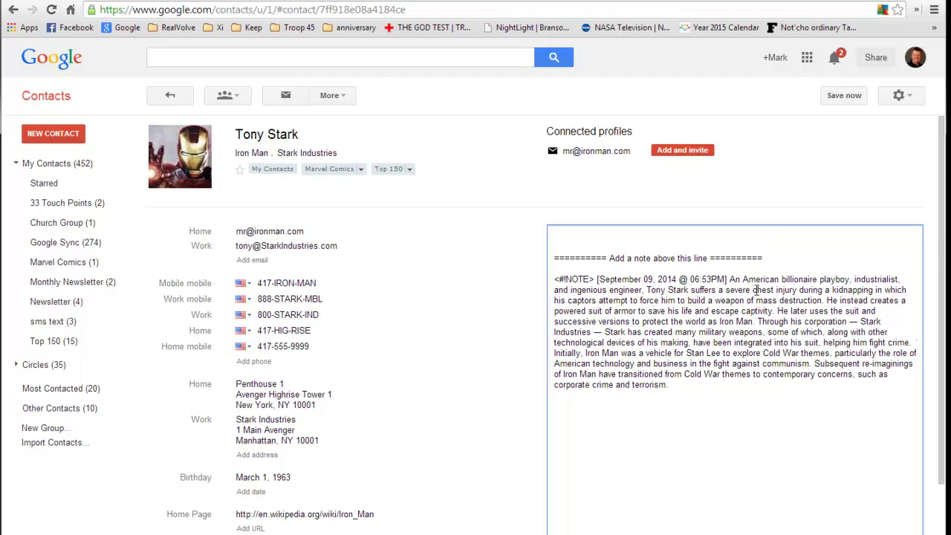
type("This is a new note during training. ..")
left_click(509, 387)
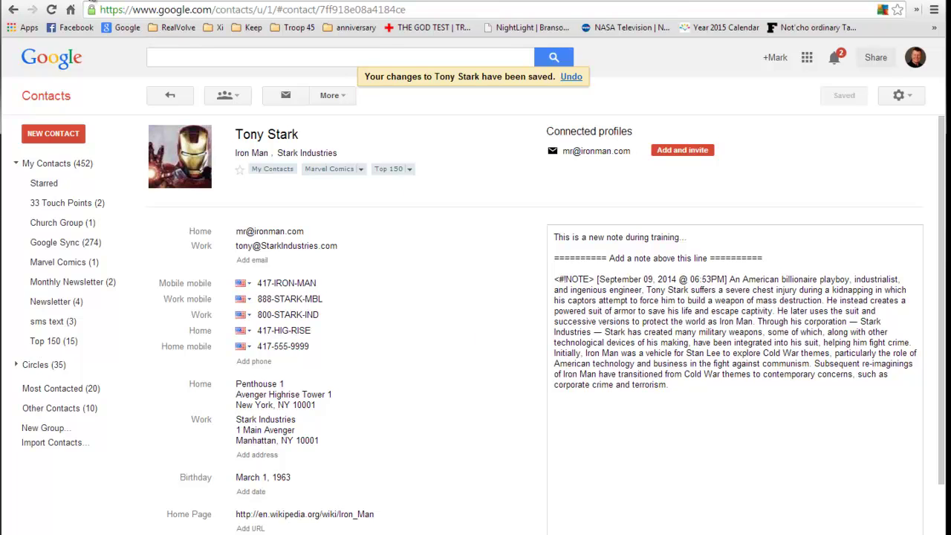
Switch to Realvolve and start an immediate contacts sync from the Google Sync settings.
left_click(90, 0)
left_click(815, 62)
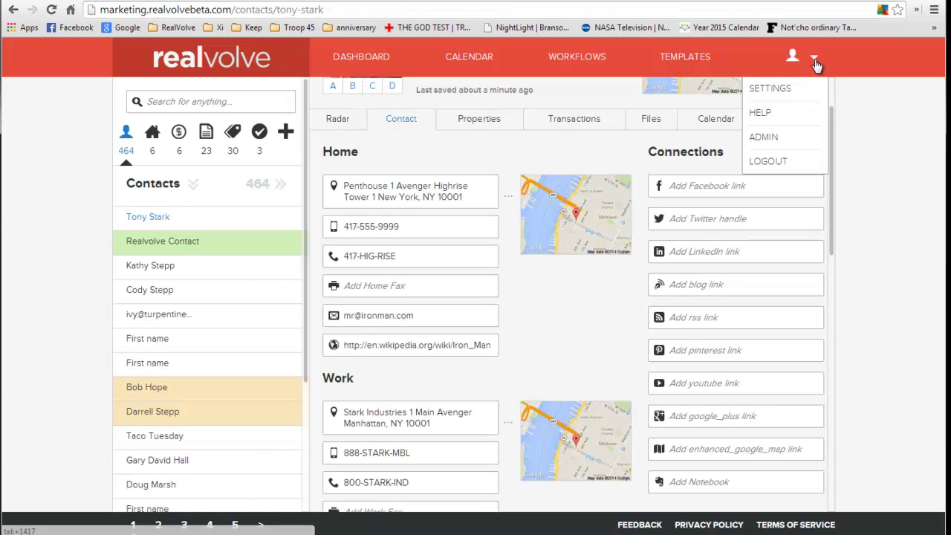
left_click(777, 92)
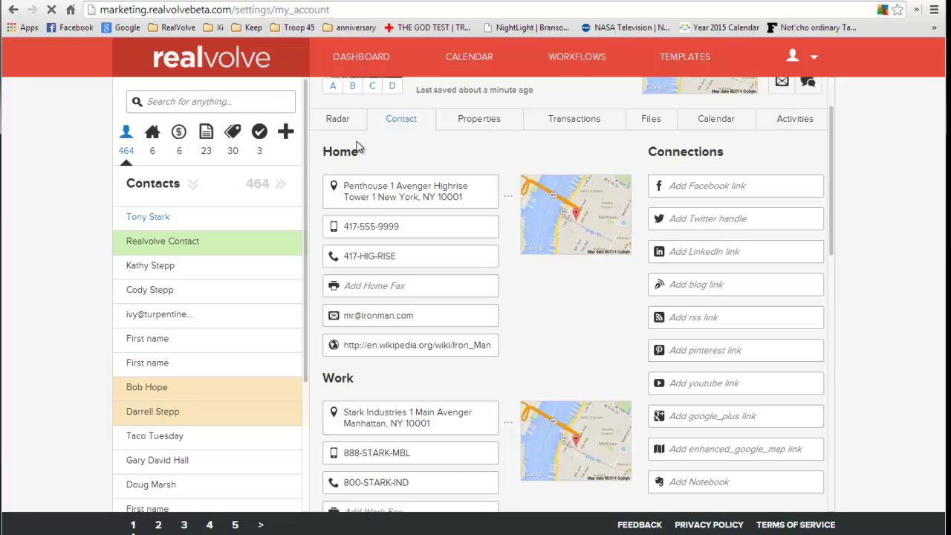
left_click(162, 173)
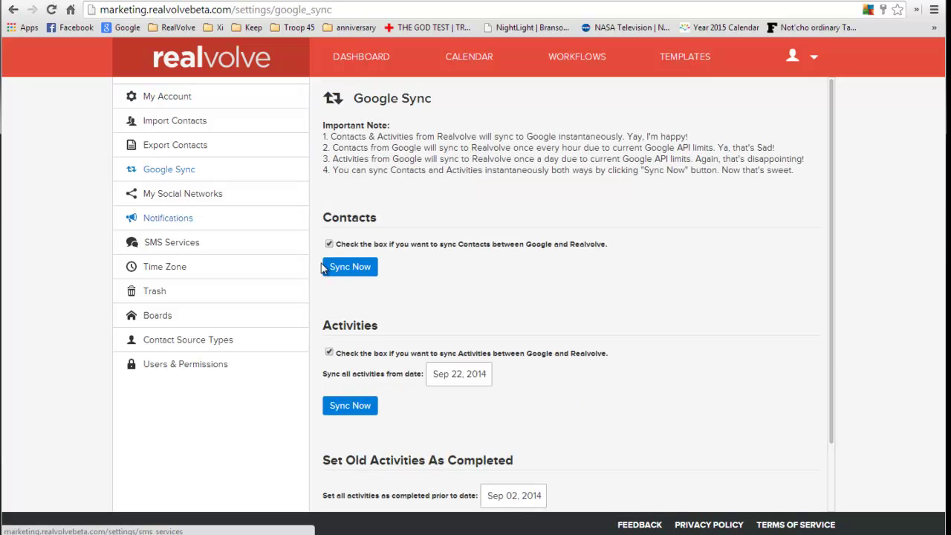
left_click(361, 274)
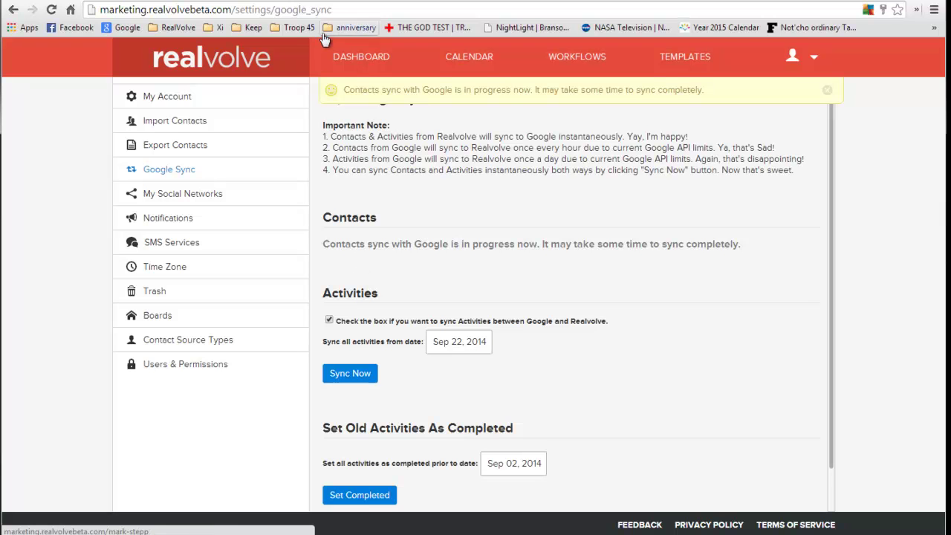
Check the dashboard for the synced training note, and review the same contact's notes and correspondence.
left_click(359, 66)
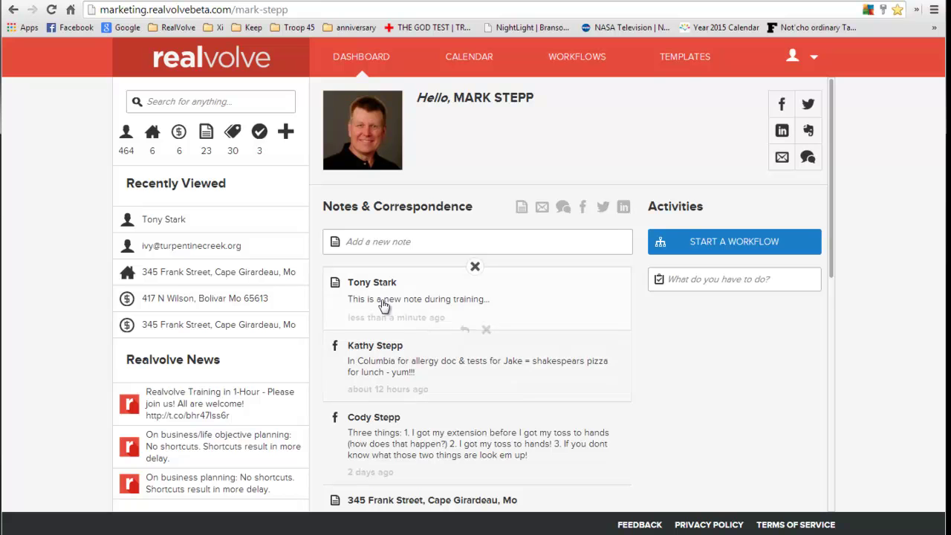
left_click(164, 221)
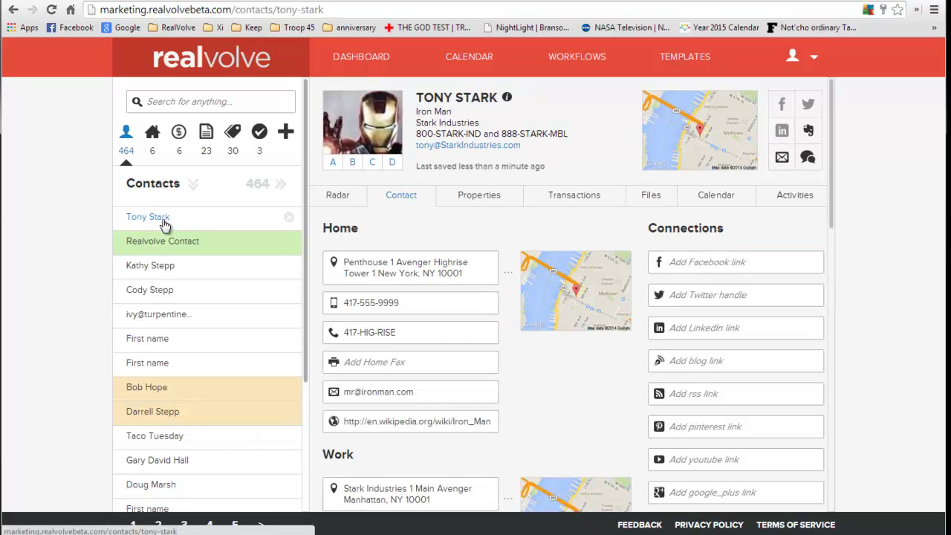
left_click(334, 200)
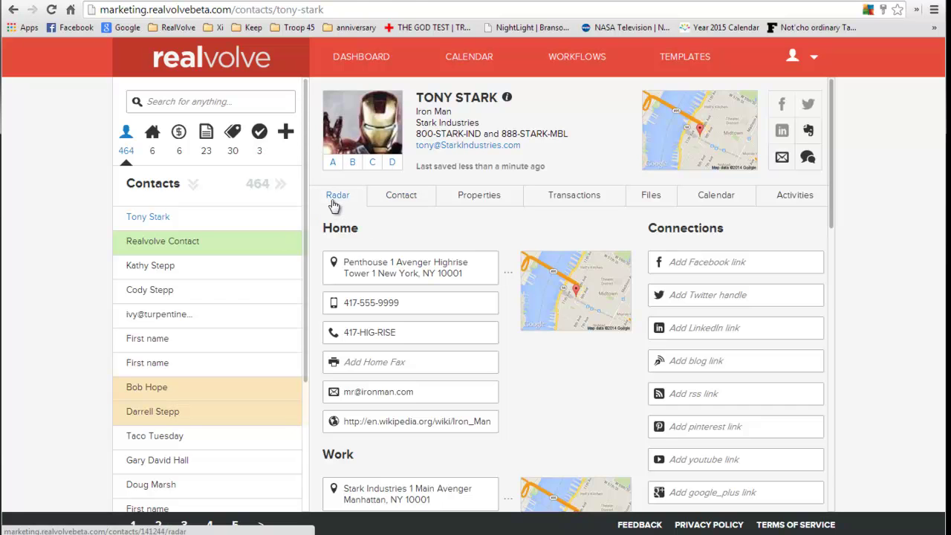
mouse_move(466, 321)
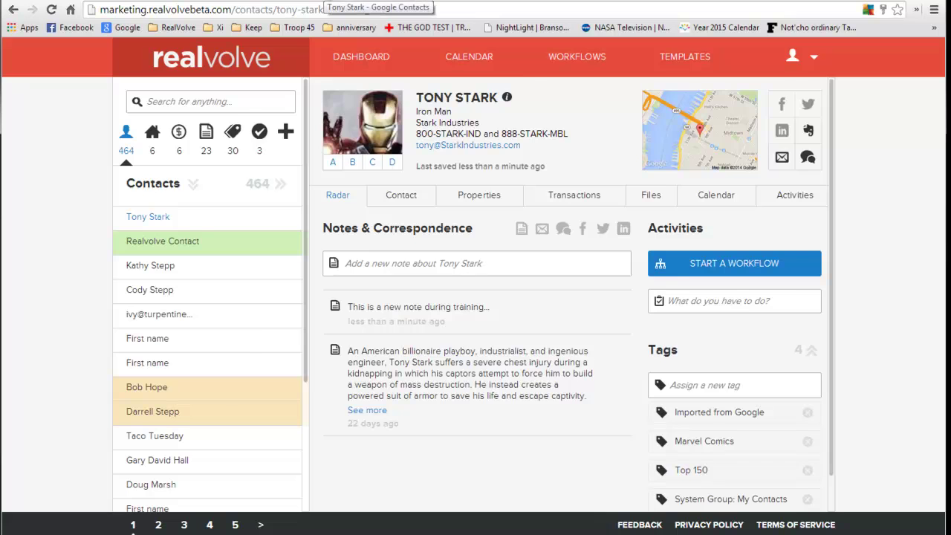
Switch to Google Contacts, reload the contact and examine the date stamp on the new training note.
left_click(327, 0)
left_click(51, 10)
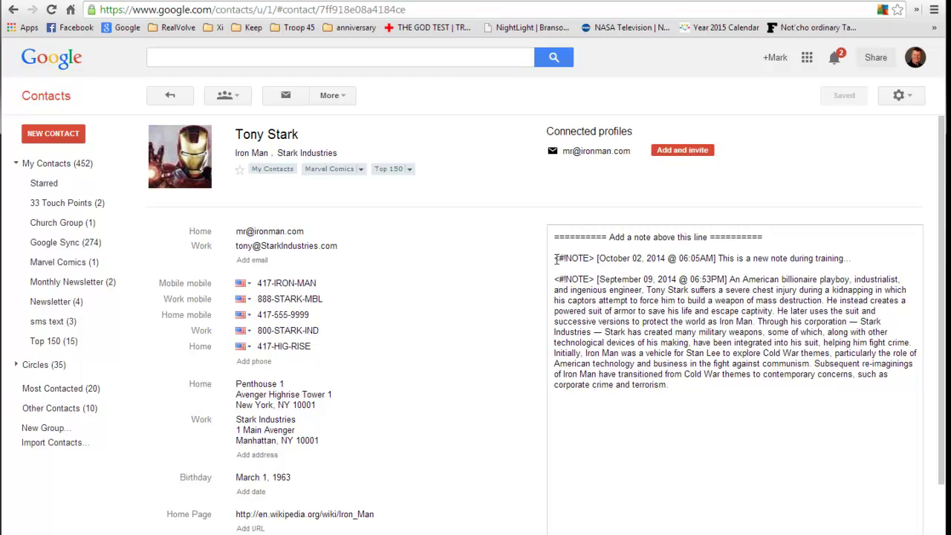
left_click_drag(553, 258, 675, 260)
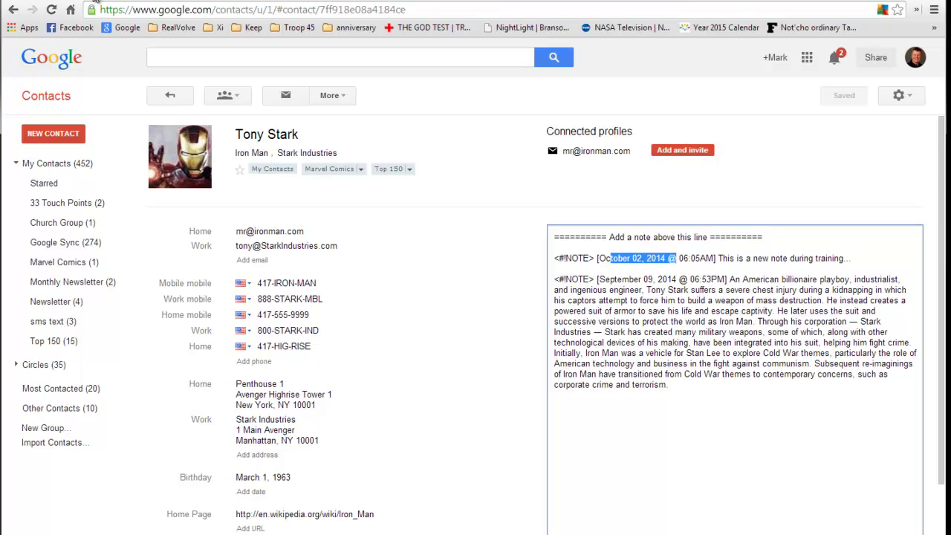
Compare the contact's tags in Realvolve with its groups in Google Contacts.
left_click(78, 1)
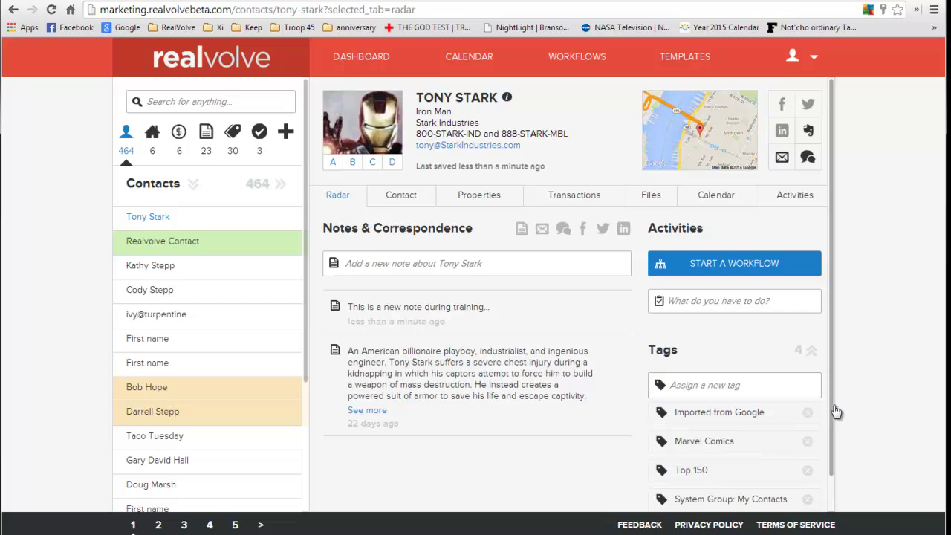
left_click_drag(835, 431, 834, 483)
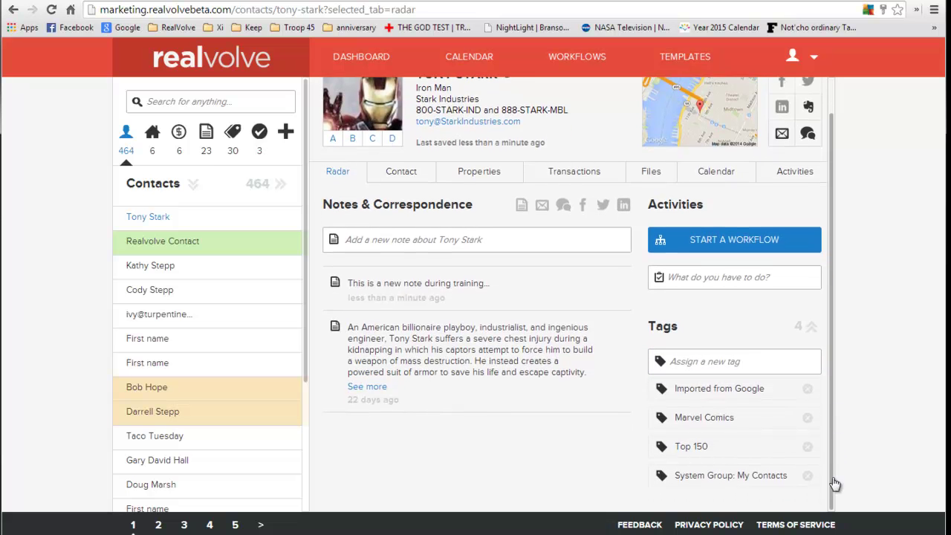
scroll(835, 484, "down", 1)
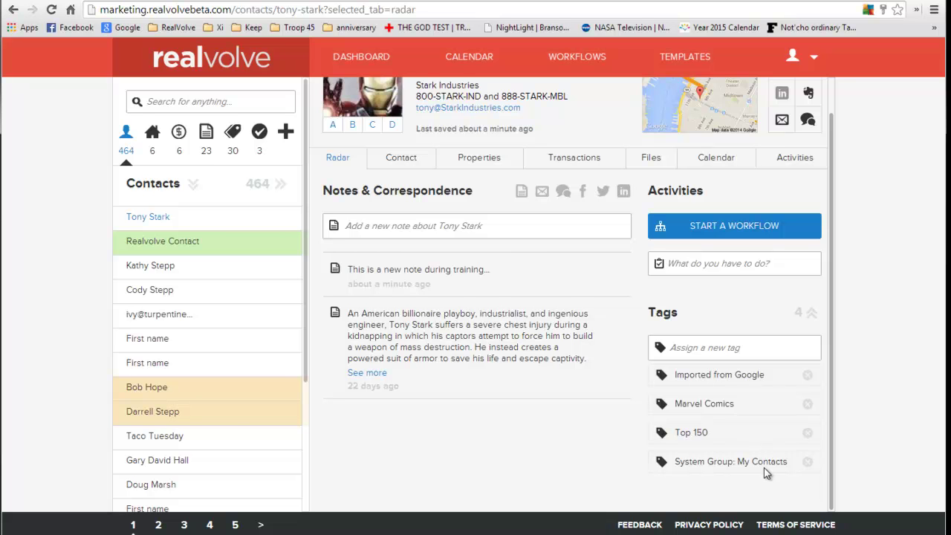
left_click(302, 0)
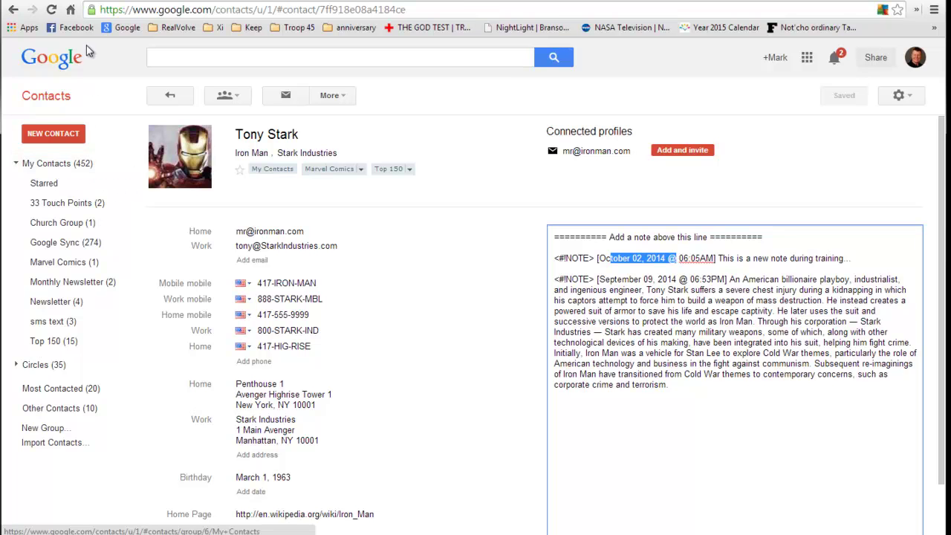
left_click(81, 1)
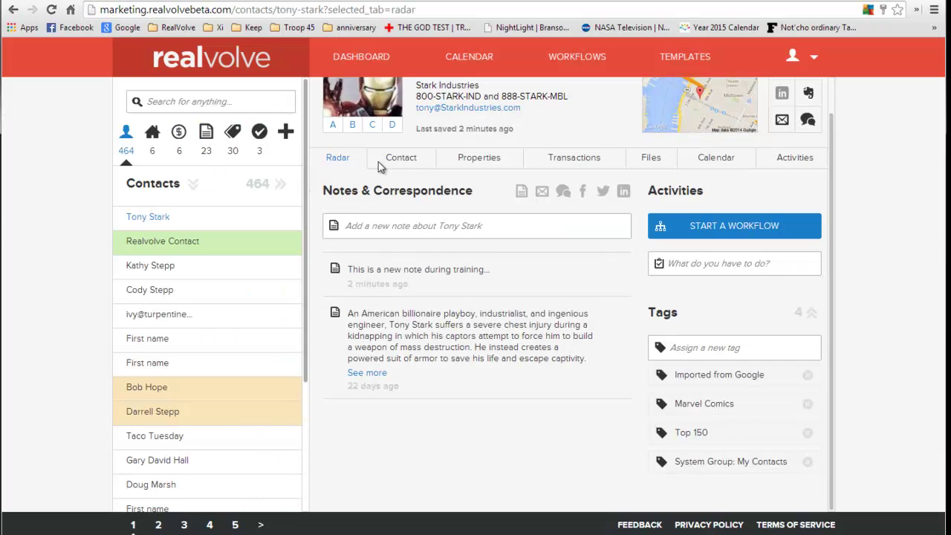
mouse_move(407, 246)
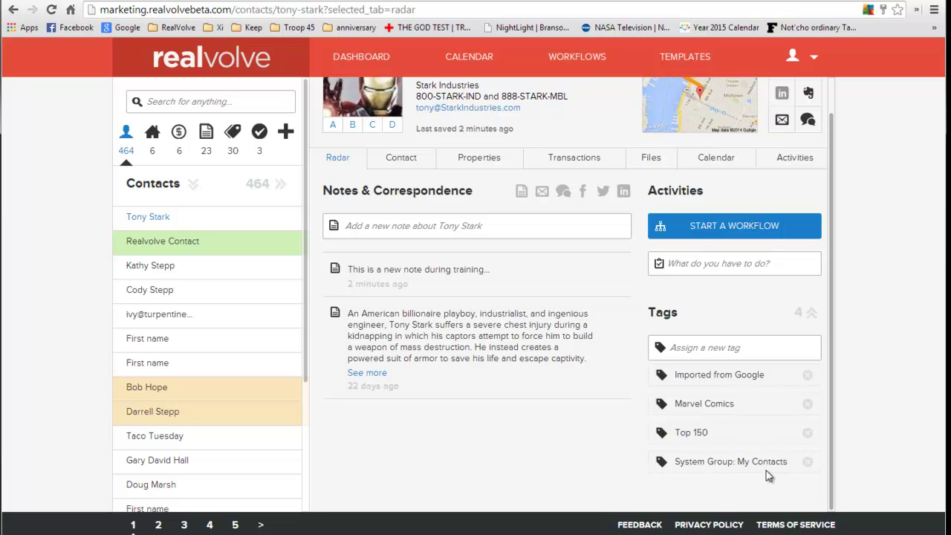
left_click(287, 1)
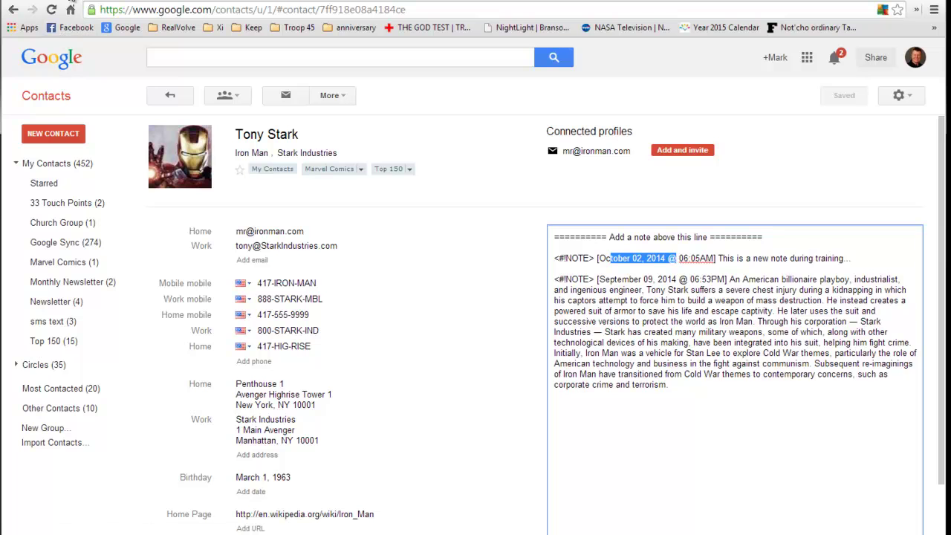
left_click(70, 3)
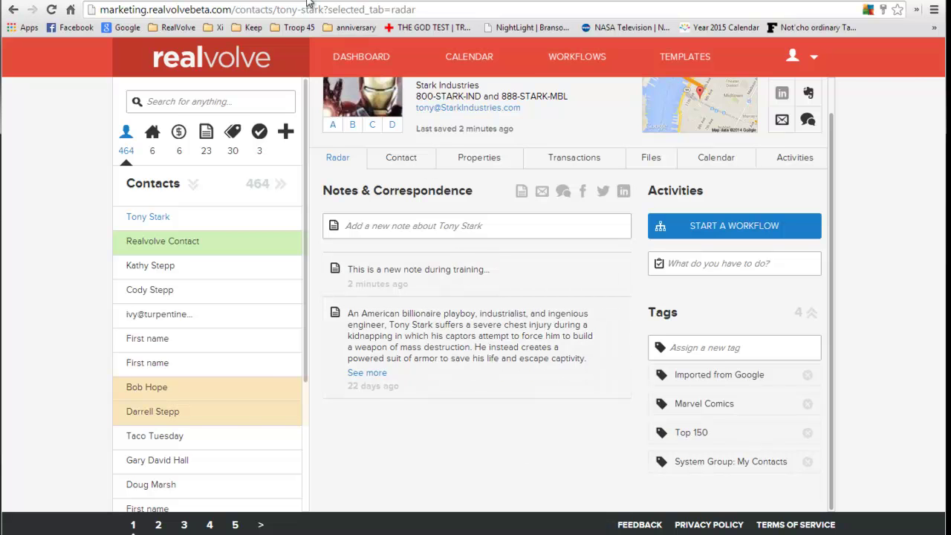
left_click(303, 0)
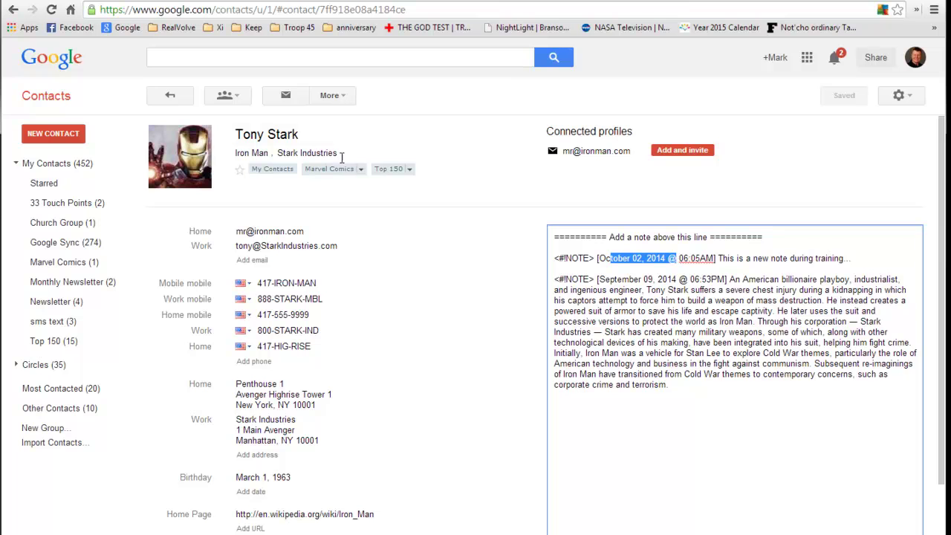
Switch to Realvolve and create the task "Office meeting" on Thursday 10/2 from 8:00 to 10:00 in the calendar's week view.
left_click(87, 2)
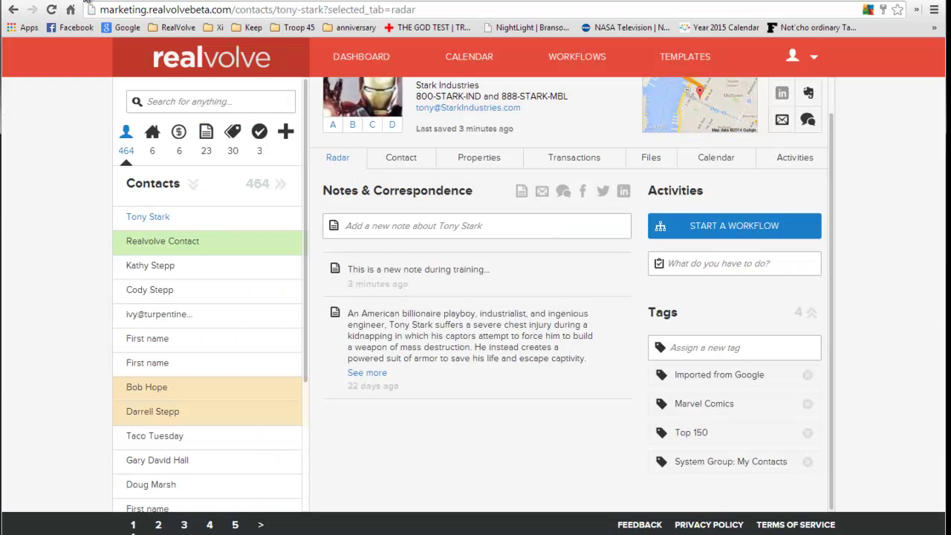
left_click(469, 62)
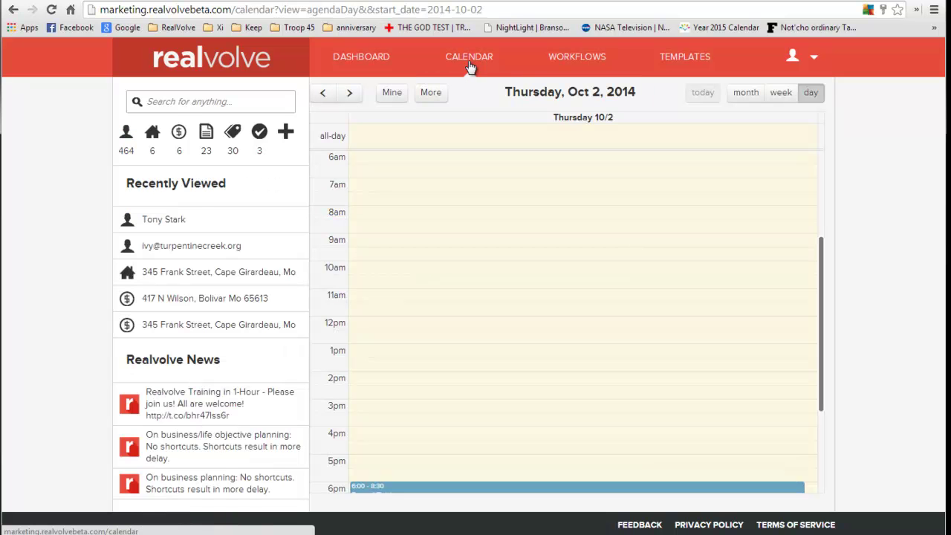
left_click(785, 97)
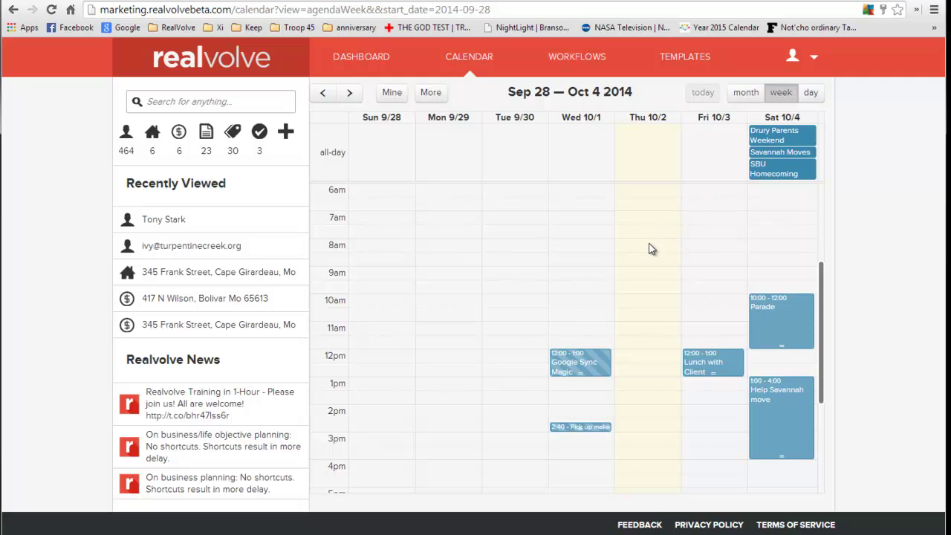
left_click_drag(649, 248, 656, 295)
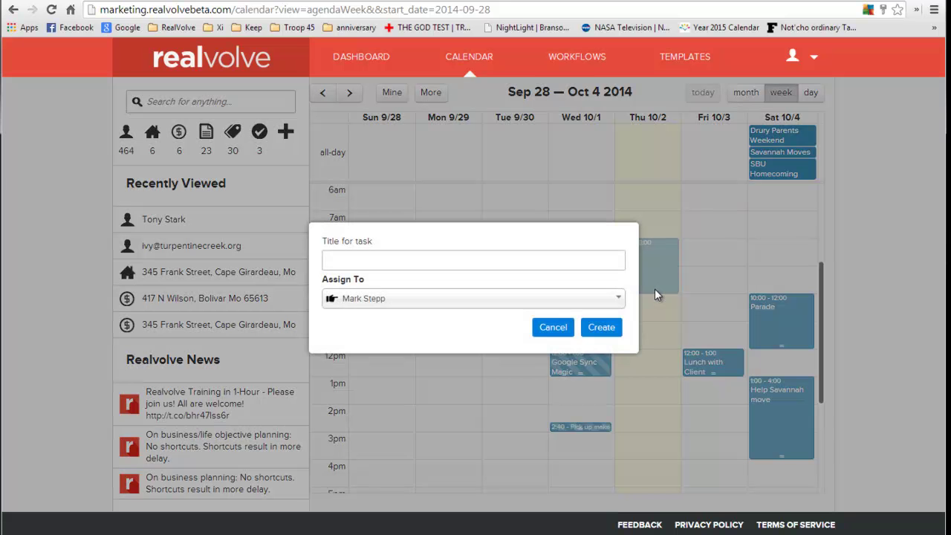
left_click(513, 258)
type("Office meeting")
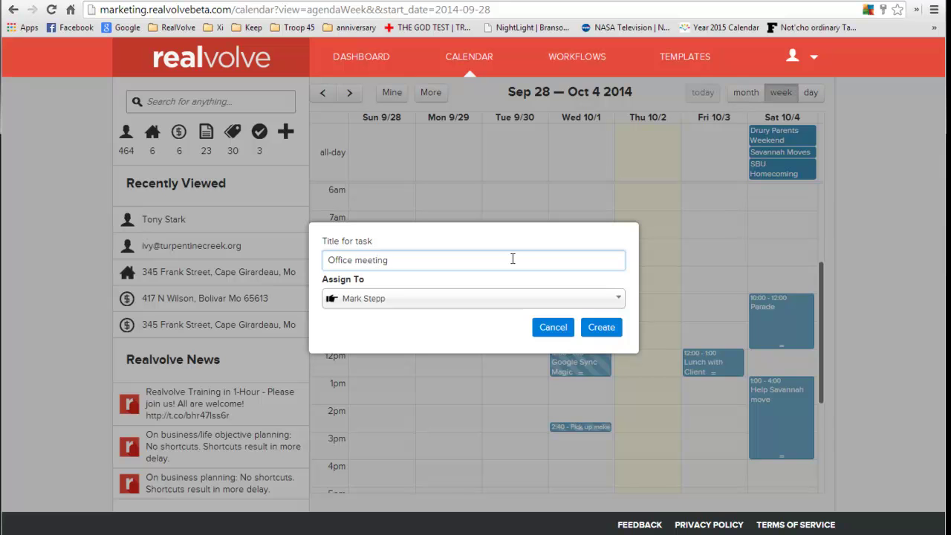
key("Return")
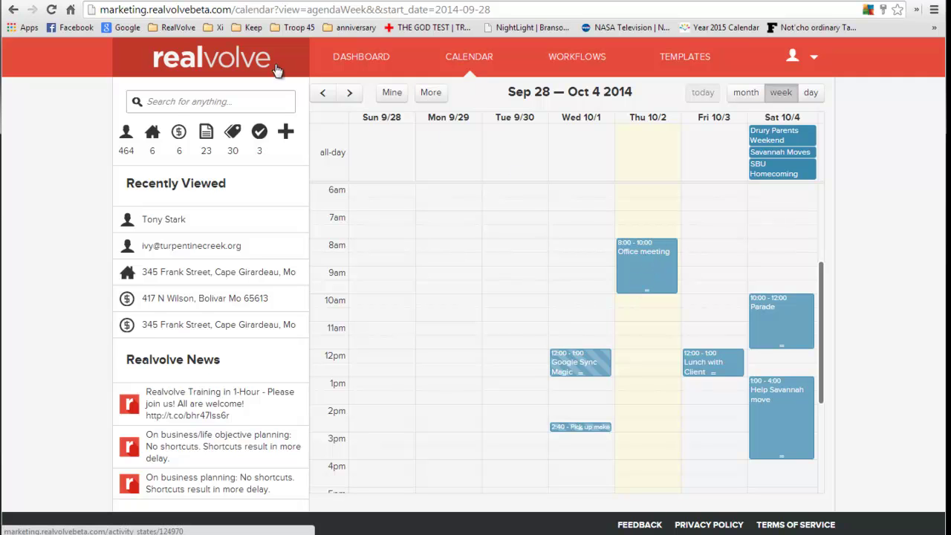
Switch to Google Calendar, reload it and check Thursday 10/2 for the synced "Office meeting".
left_click(169, 1)
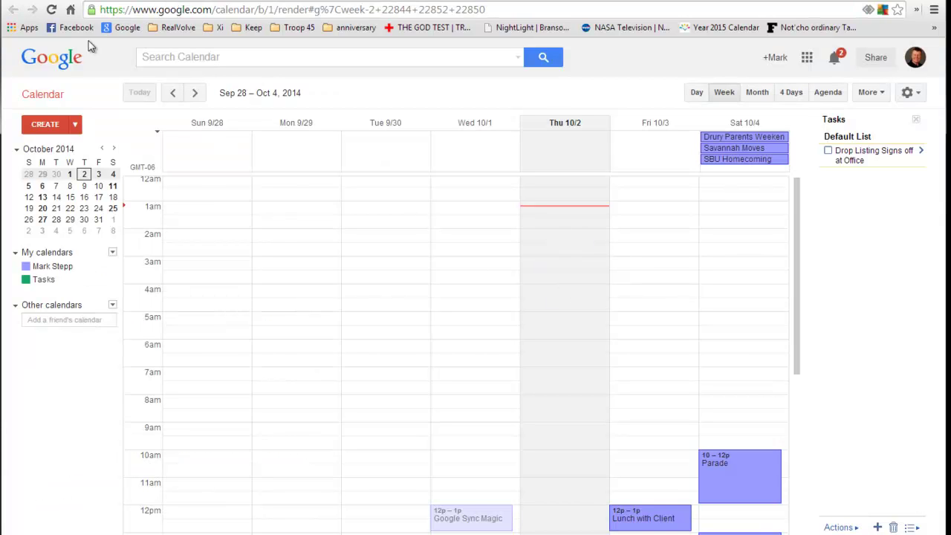
left_click(51, 9)
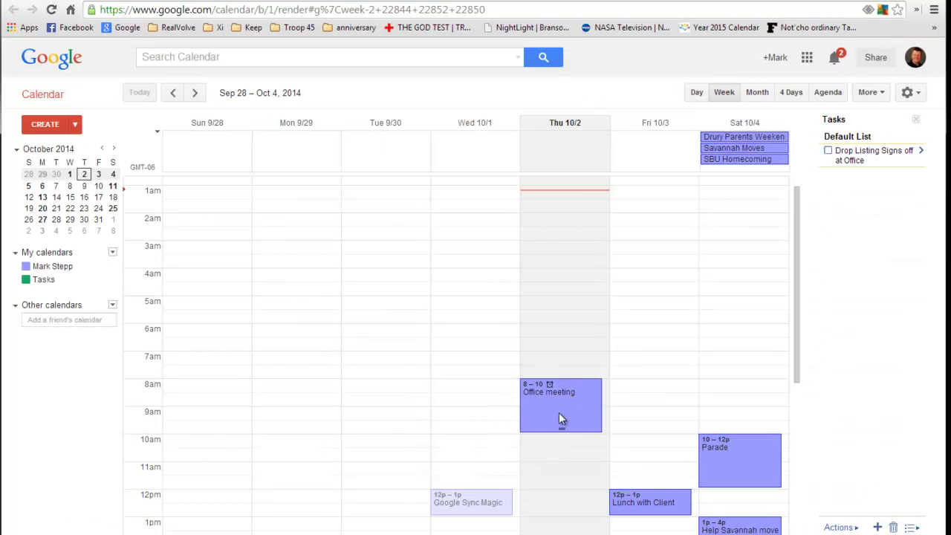
scroll(560, 418, "down", 2)
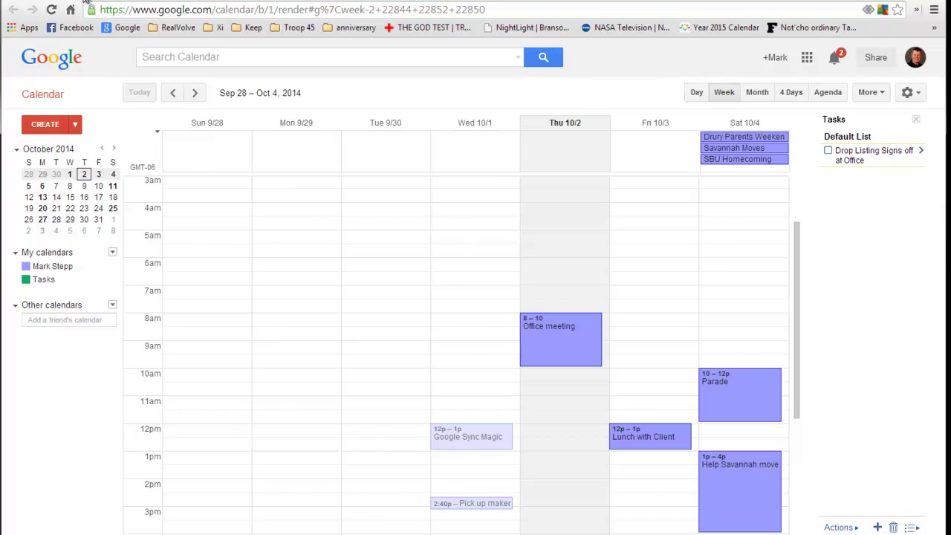
Switch back to Realvolve and make the "Office meeting" activity on 10/2 repeat weekly on Thursdays with no end date, saving the activity.
left_click(84, 1)
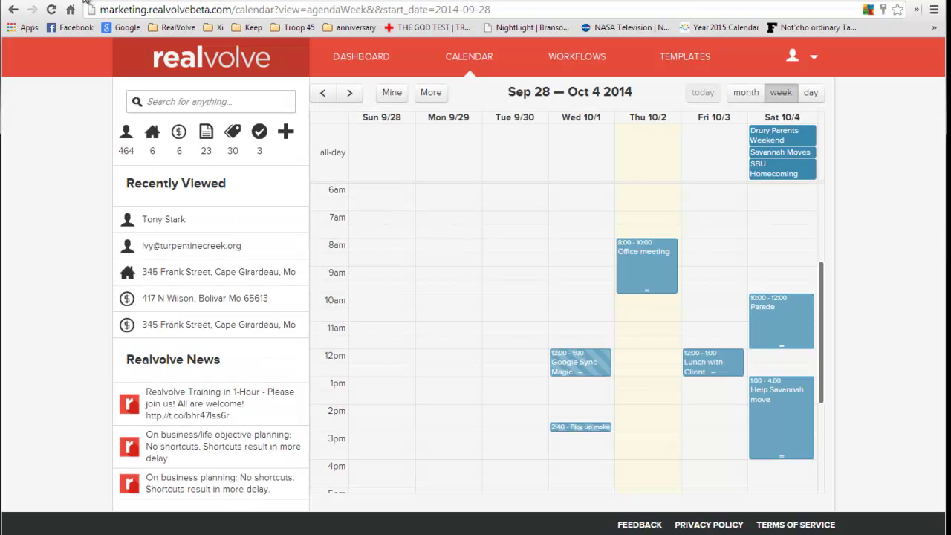
left_click(651, 269)
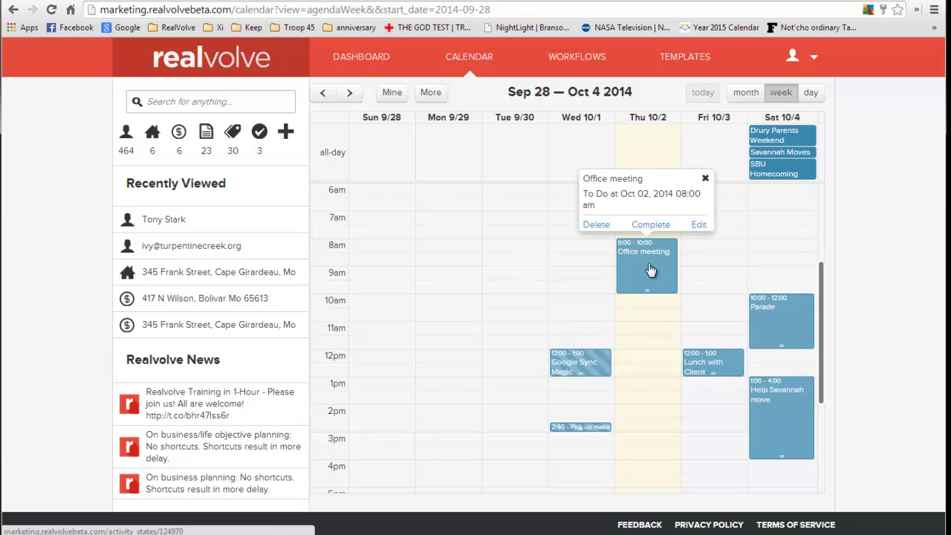
left_click(700, 225)
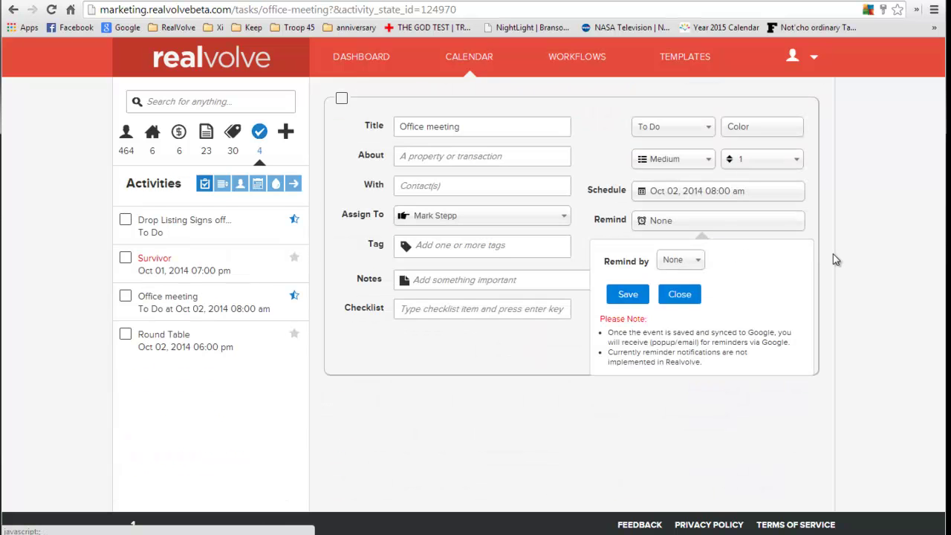
left_click(721, 220)
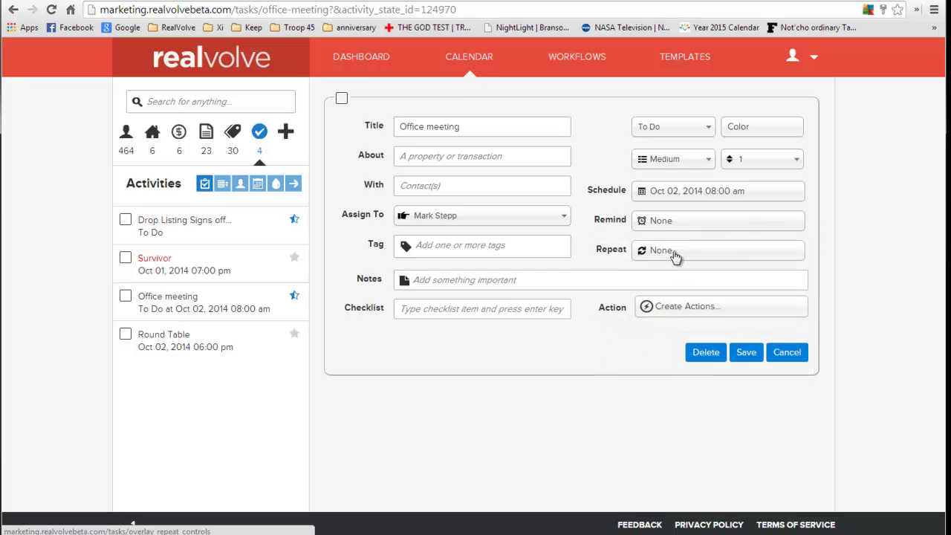
left_click(674, 251)
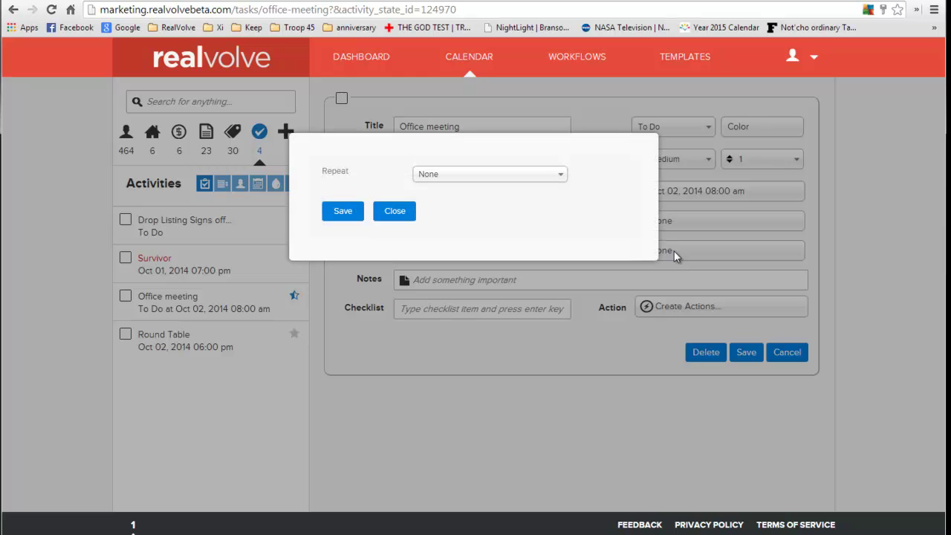
left_click(477, 178)
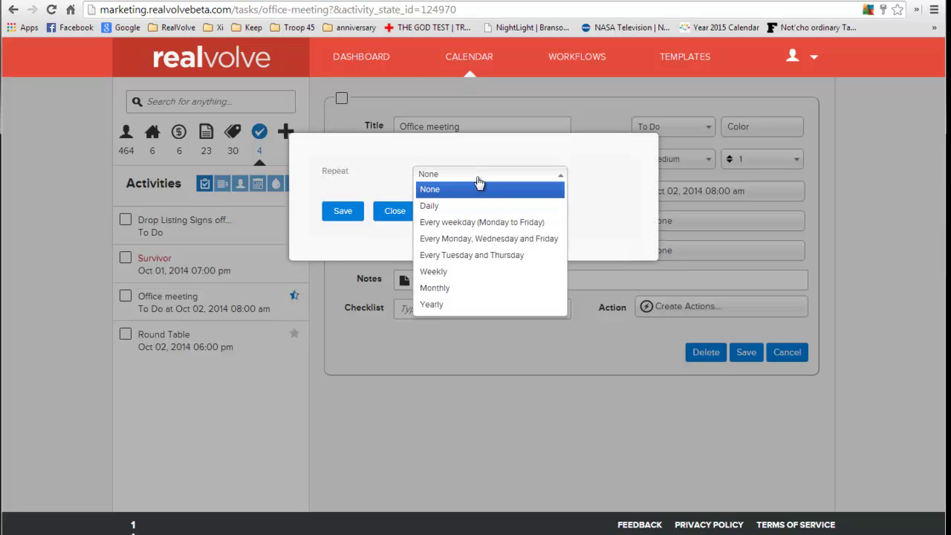
left_click(460, 272)
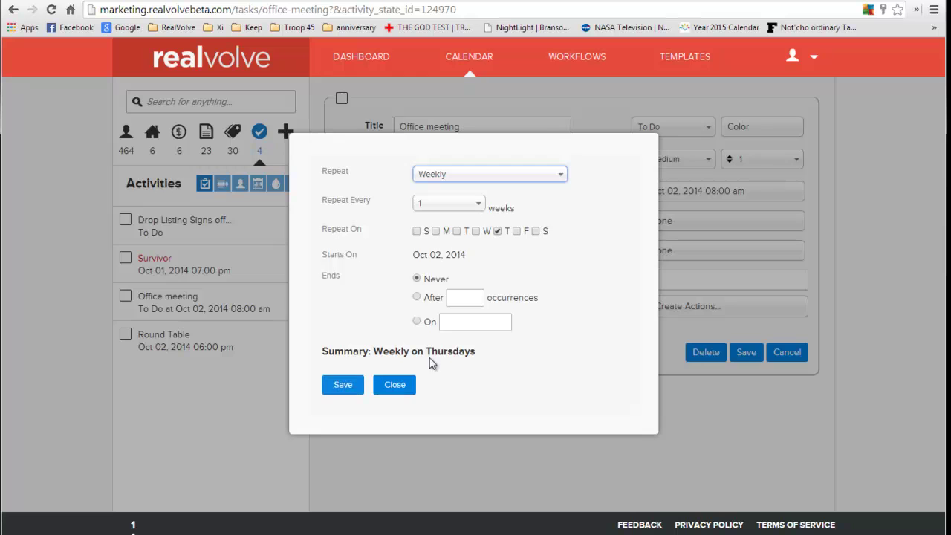
left_click(339, 390)
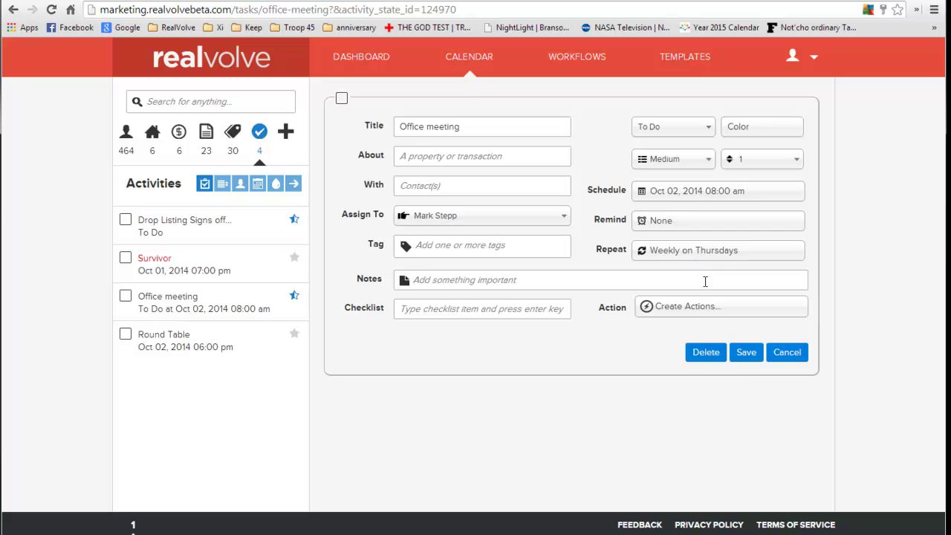
left_click(748, 354)
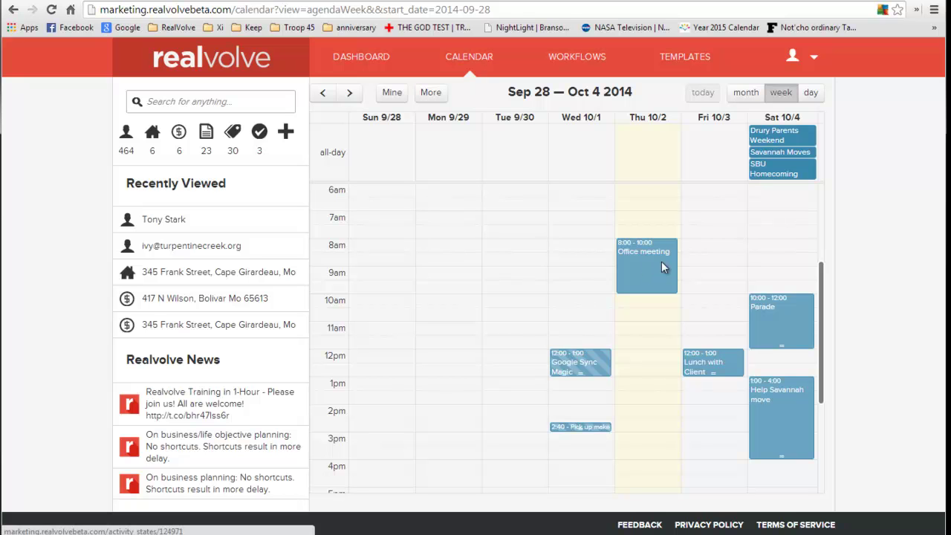
Check the Realvolve calendar weeks from Oct 5 through Oct 25 for the recurring "Office meeting".
left_click(349, 94)
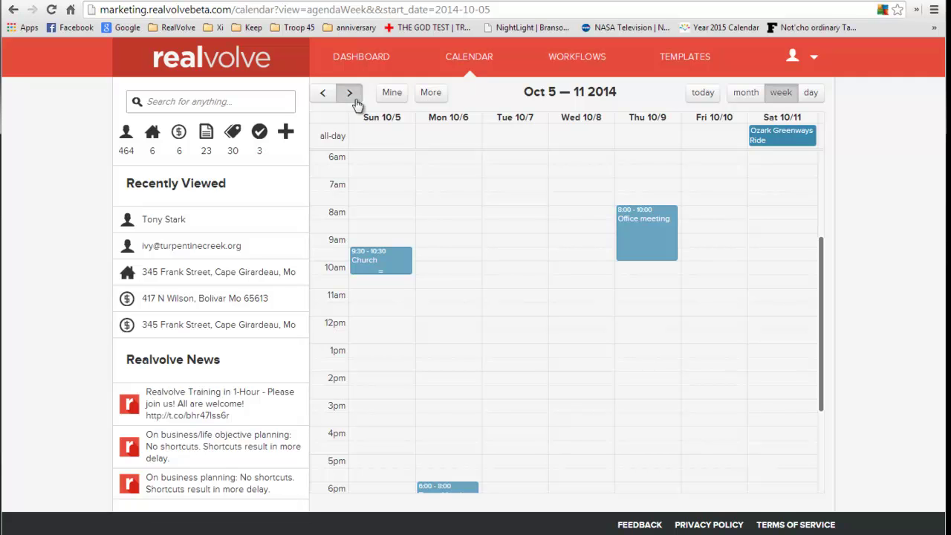
left_click(349, 93)
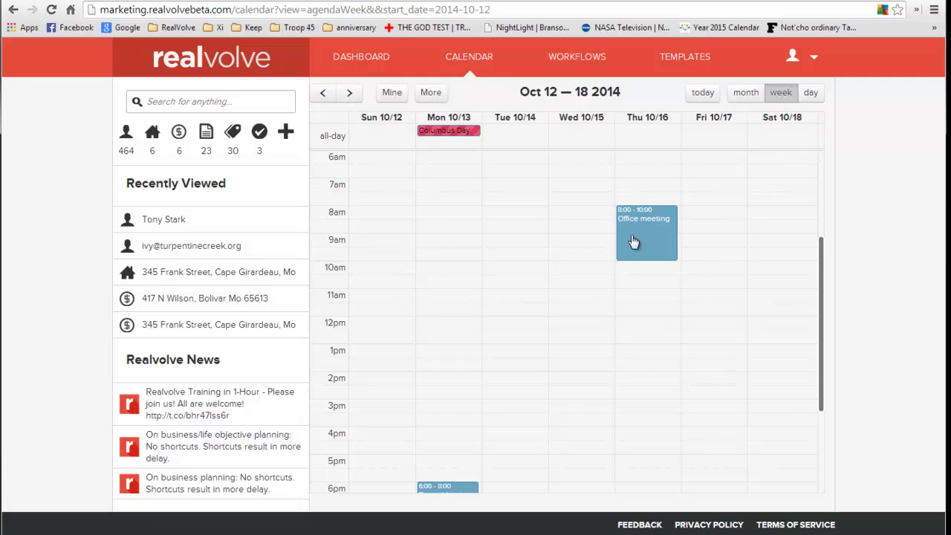
left_click(345, 97)
Switch to Google Calendar, reload it and check the weeks of Oct 5 and Oct 12 for the recurring "Office meeting".
left_click(213, 1)
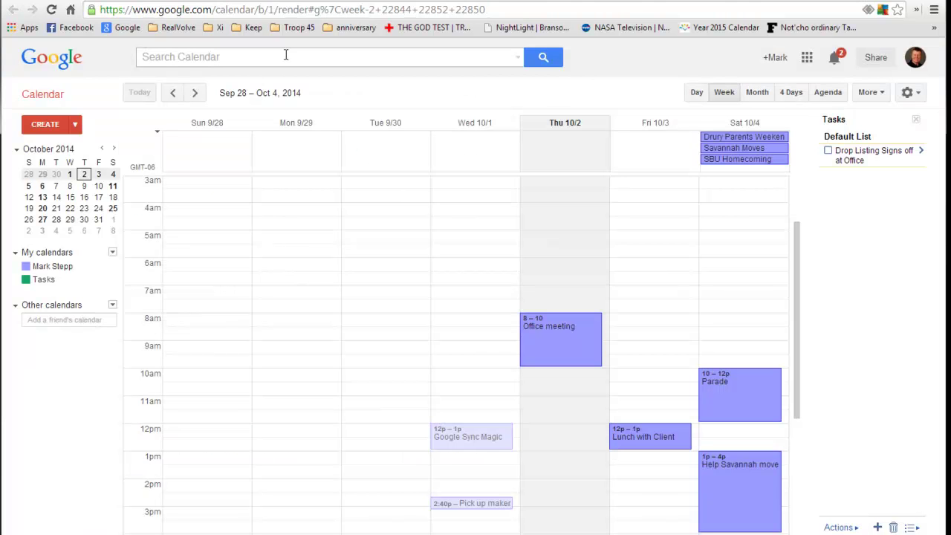
left_click(52, 10)
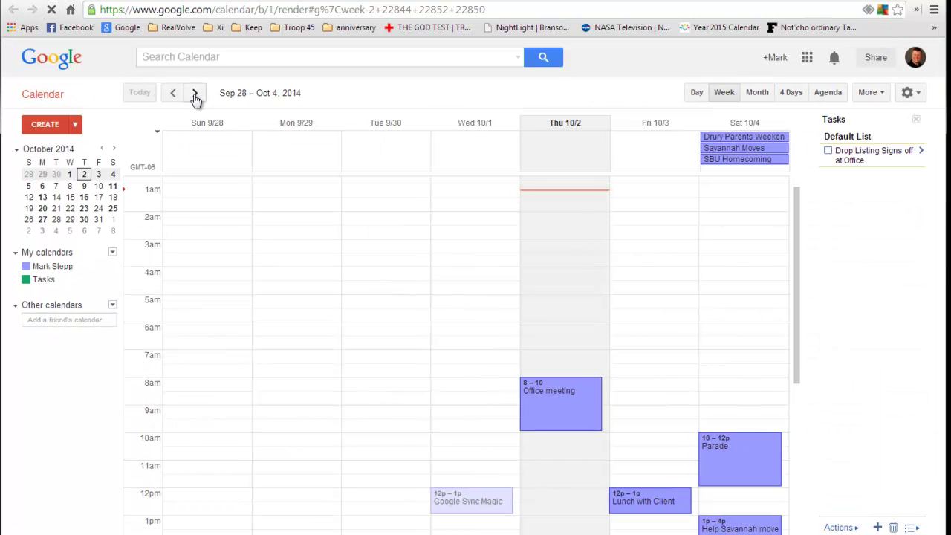
left_click(195, 94)
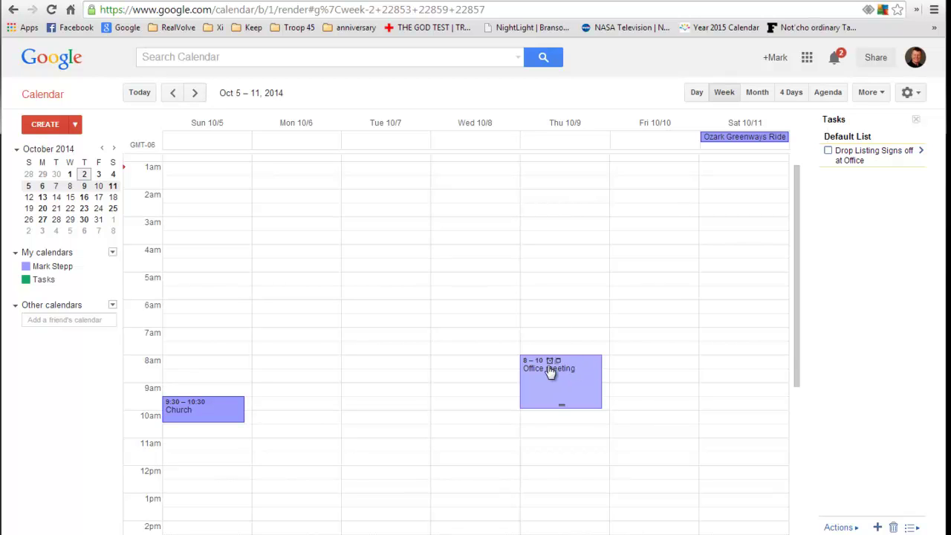
left_click(195, 94)
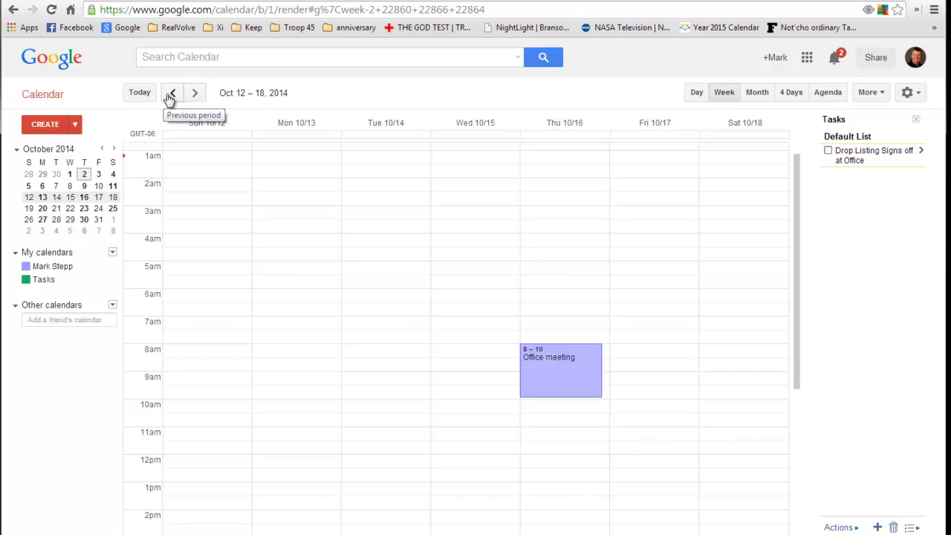
left_click(170, 94)
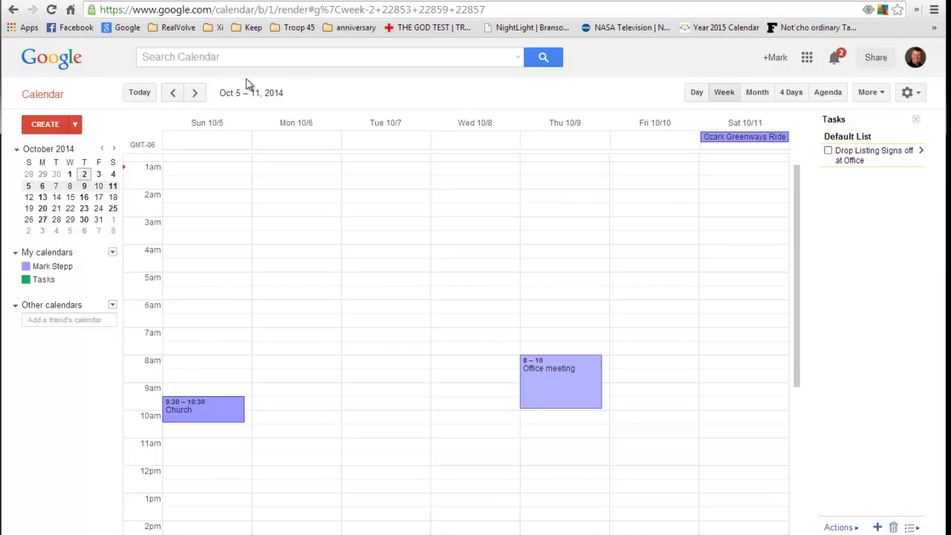
Switch to Realvolve and change the Oct 23 "Office meeting" start time to 9:00am, applying the change to only this activity.
left_click(97, 1)
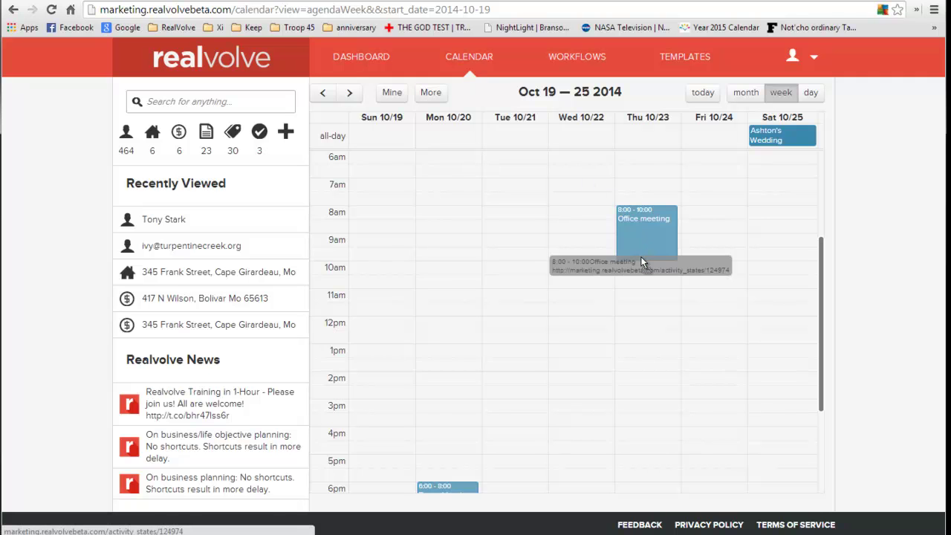
left_click(639, 236)
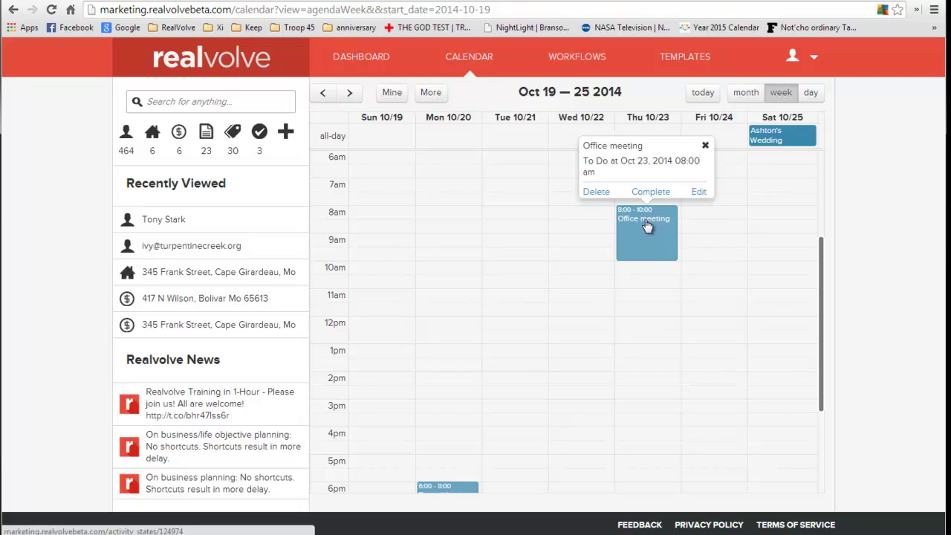
left_click(700, 194)
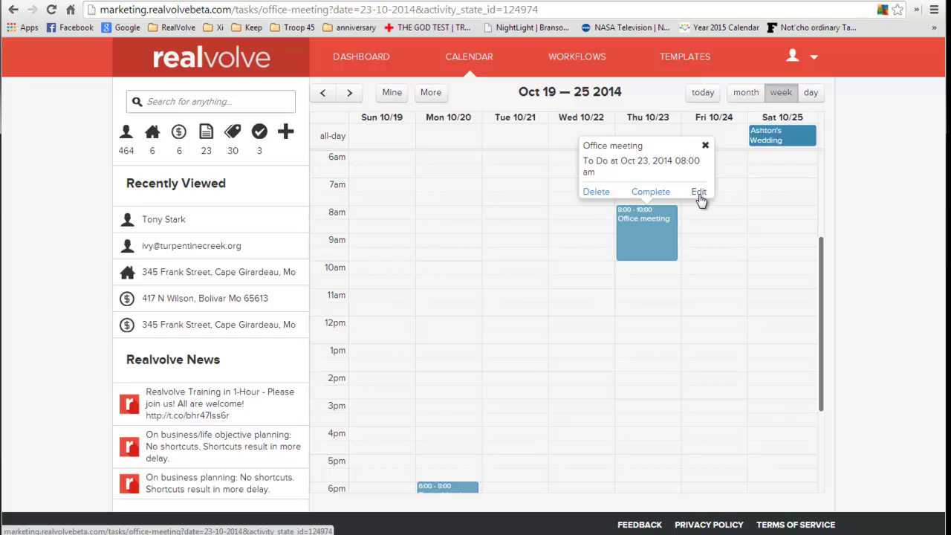
left_click(699, 196)
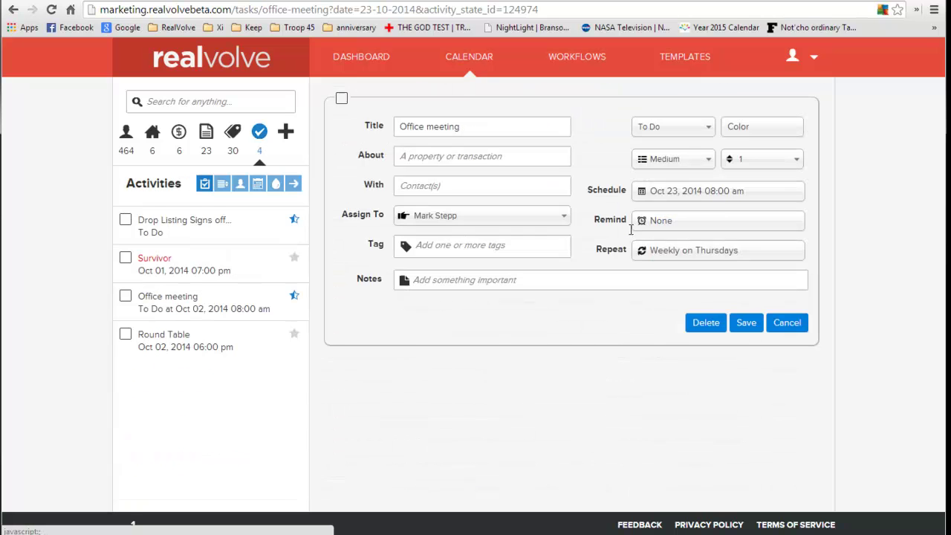
left_click(697, 195)
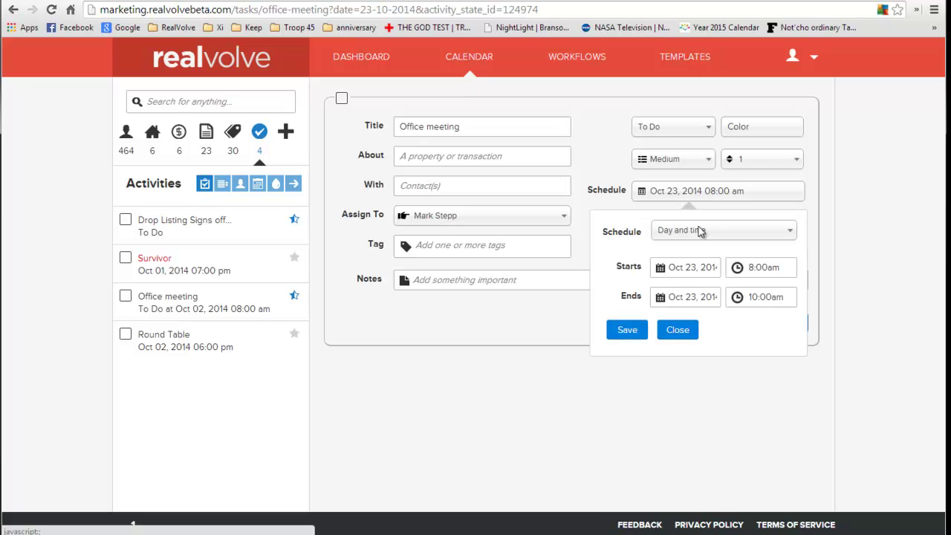
left_click(760, 266)
left_click(763, 267)
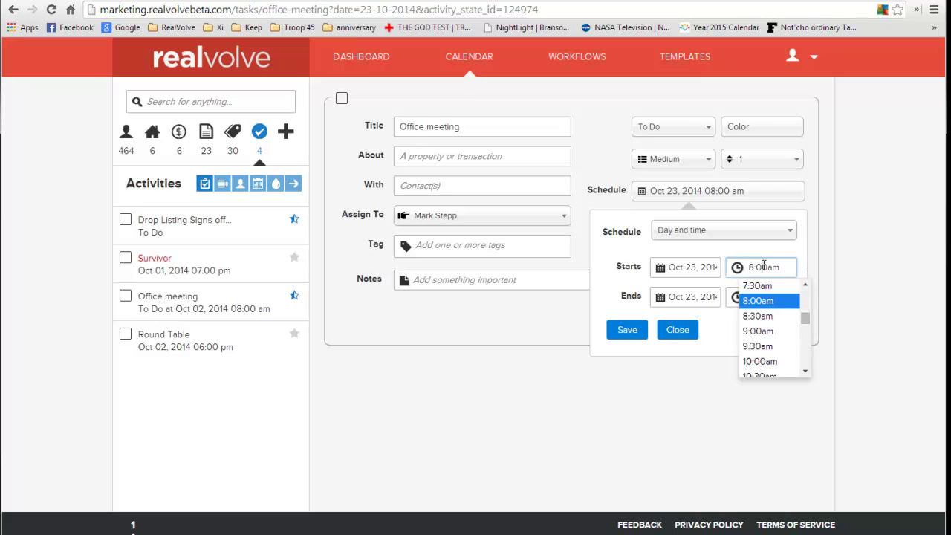
left_click(772, 338)
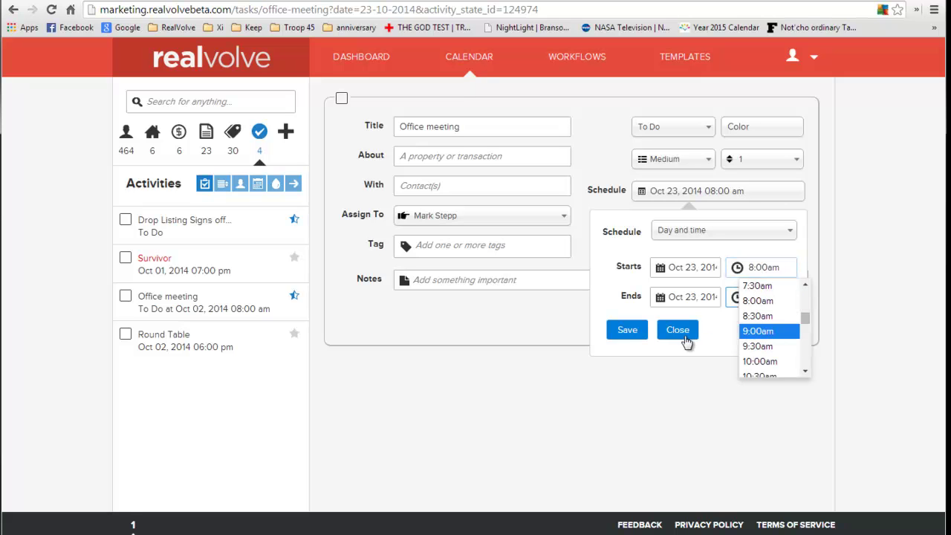
left_click(627, 339)
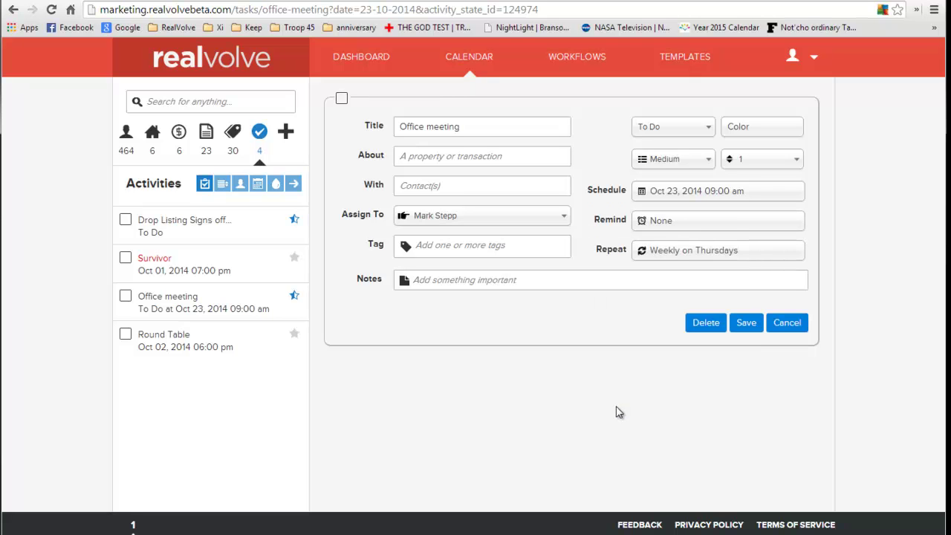
left_click(752, 326)
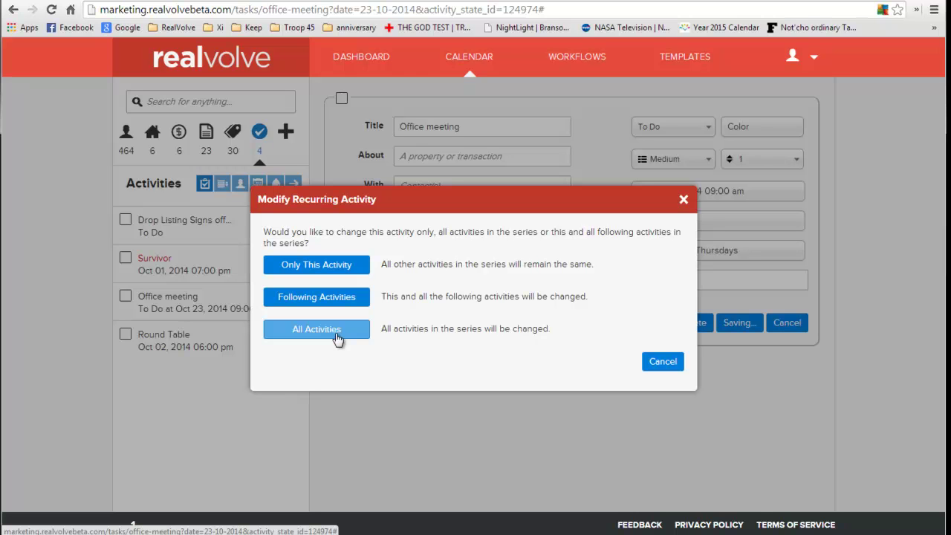
left_click(318, 268)
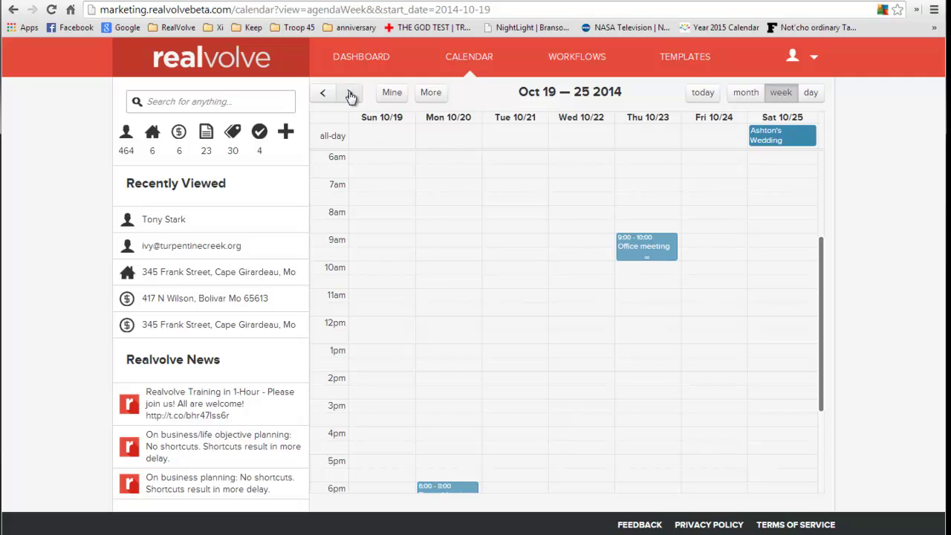
Compare the "Office meeting" times in the Realvolve calendar weeks of Oct 5 and Oct 12 with the edited occurrence.
left_click(322, 95)
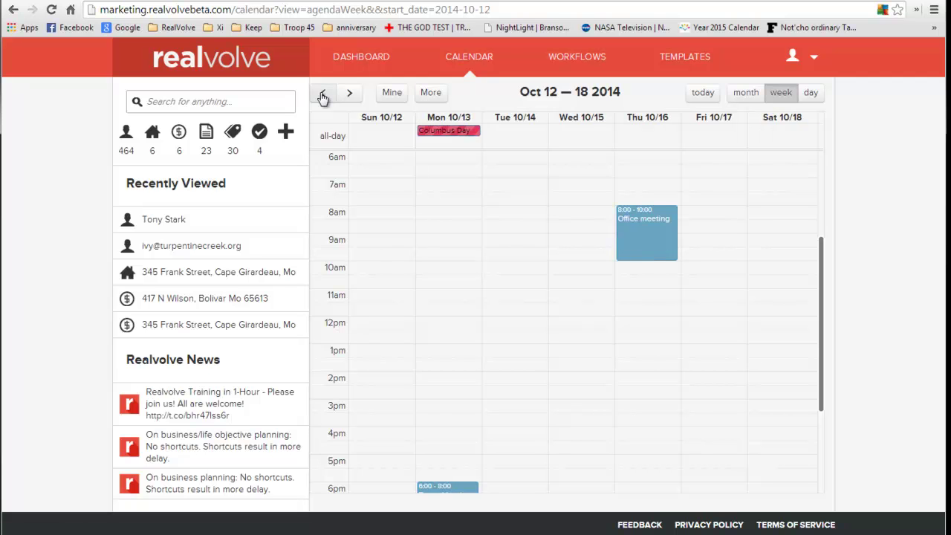
left_click(322, 95)
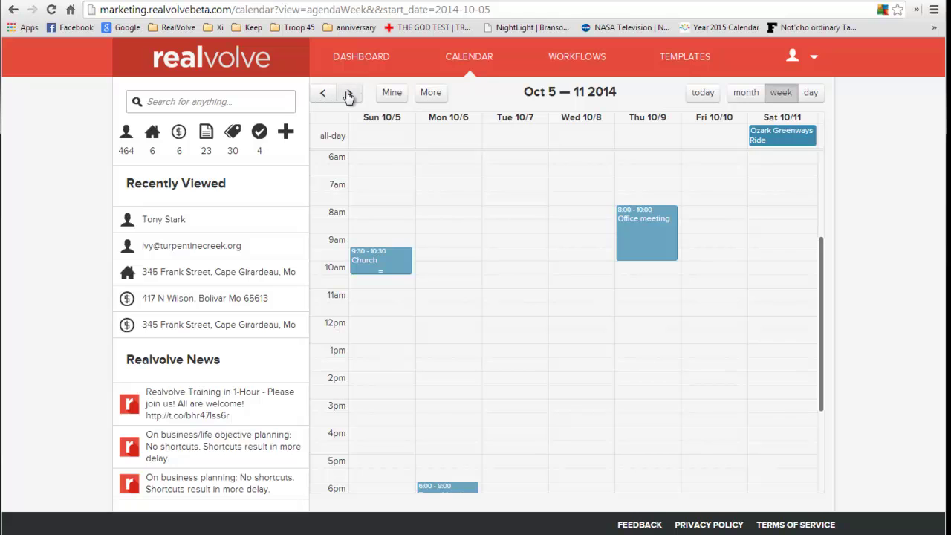
left_click(348, 95)
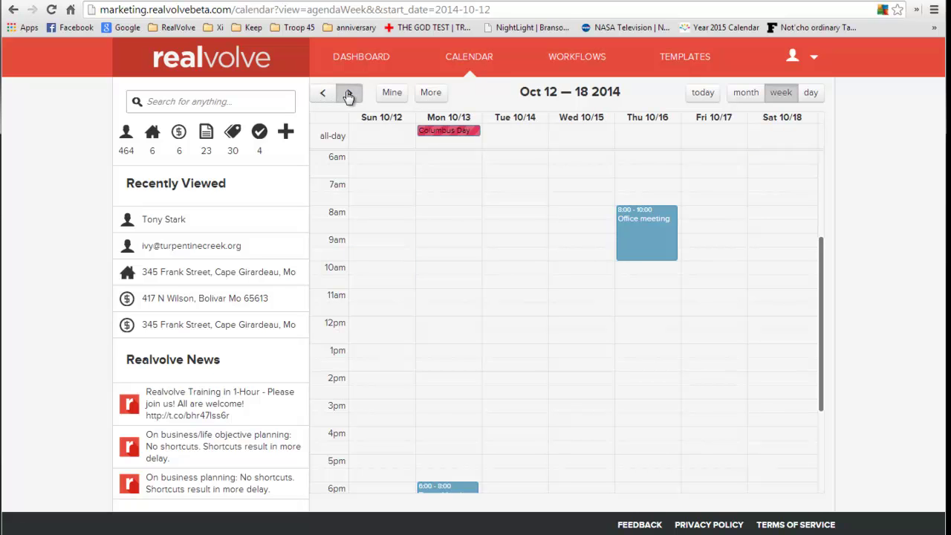
left_click(350, 96)
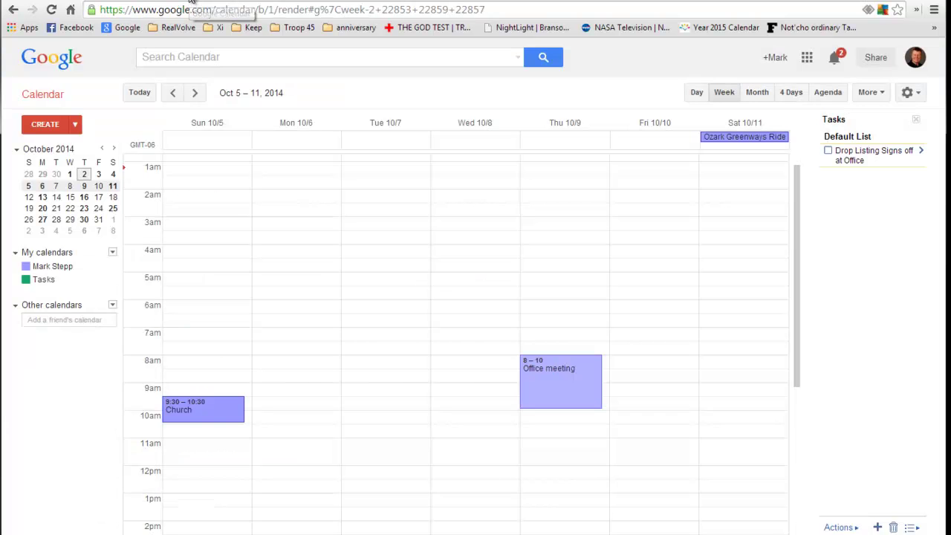
Switch to Google Calendar, reload it and check the weeks after Oct 5 for the edited "Office meeting" occurrence.
left_click(192, 1)
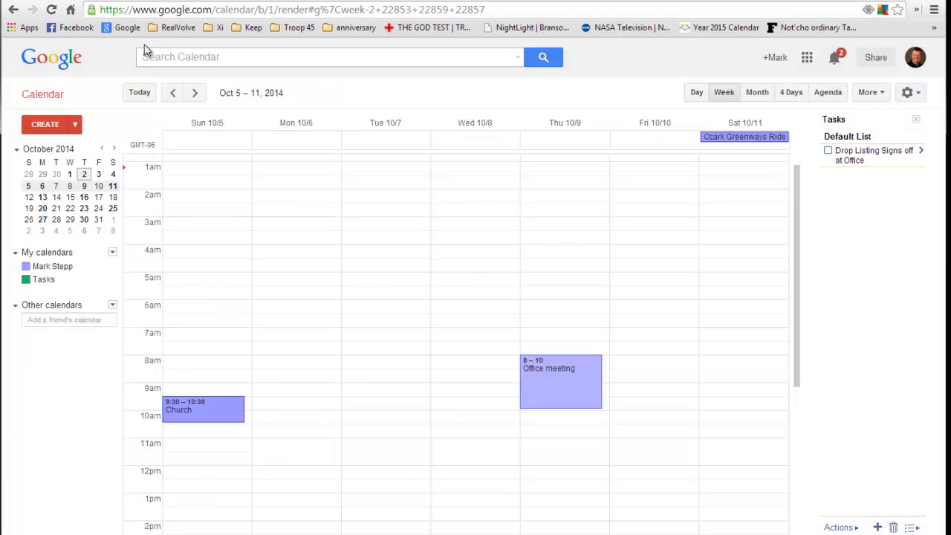
left_click(51, 10)
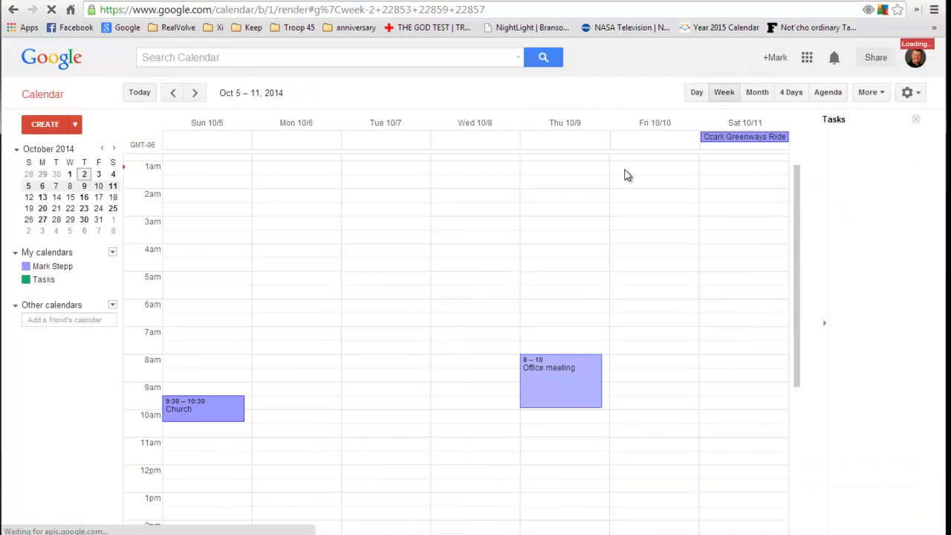
left_click(194, 93)
left_click(195, 95)
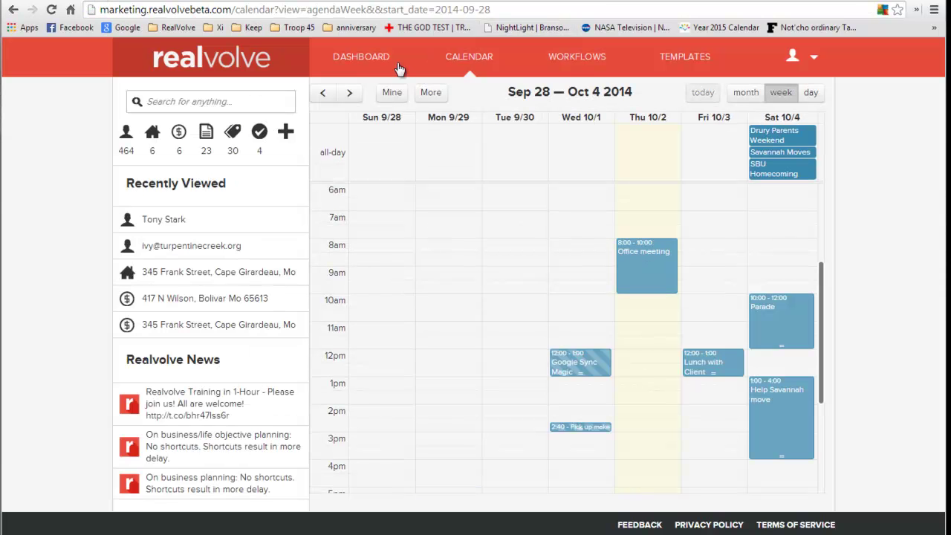
On the Realvolve dashboard, create a To Do activity for picking up signs at a street address, leaving date, time and priority blank.
left_click(375, 58)
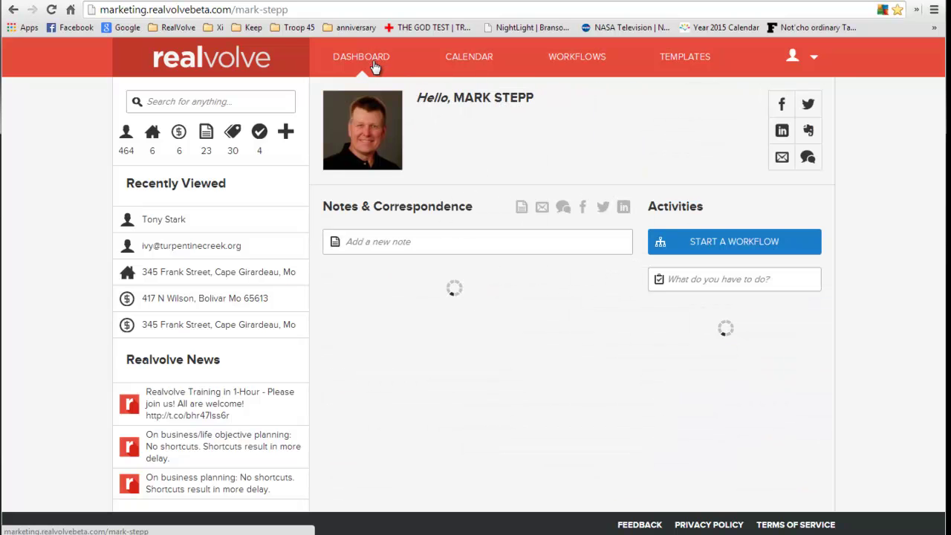
left_click(702, 281)
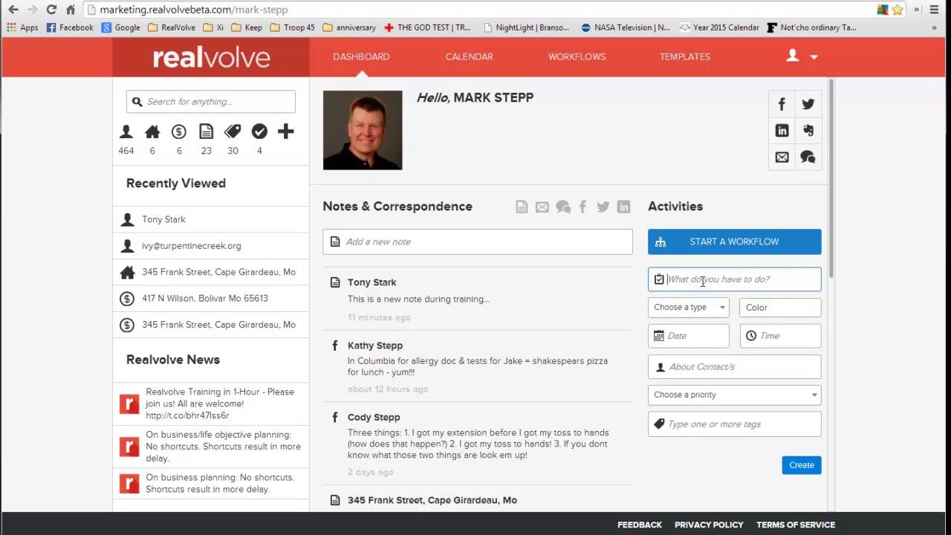
type("pickup stans on 123")
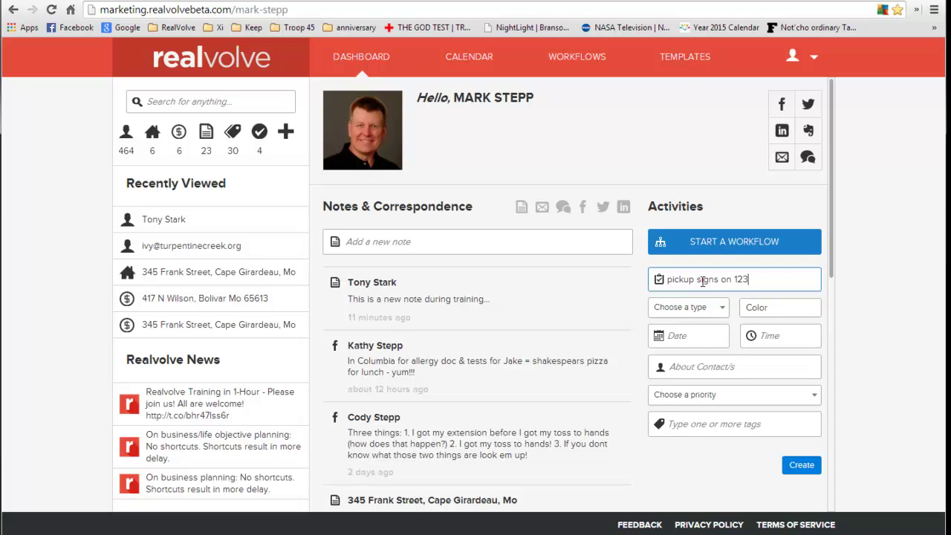
type(" Main Street")
left_click(706, 311)
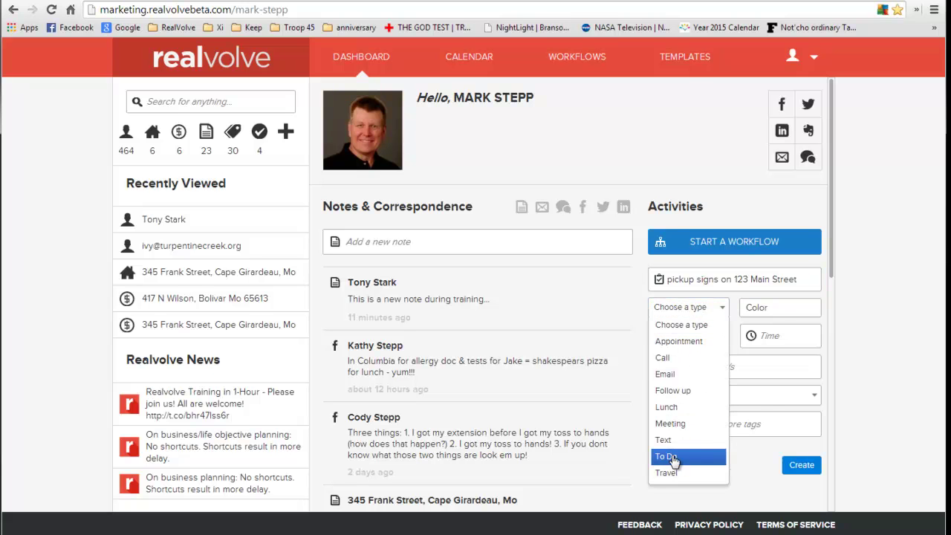
key("Return")
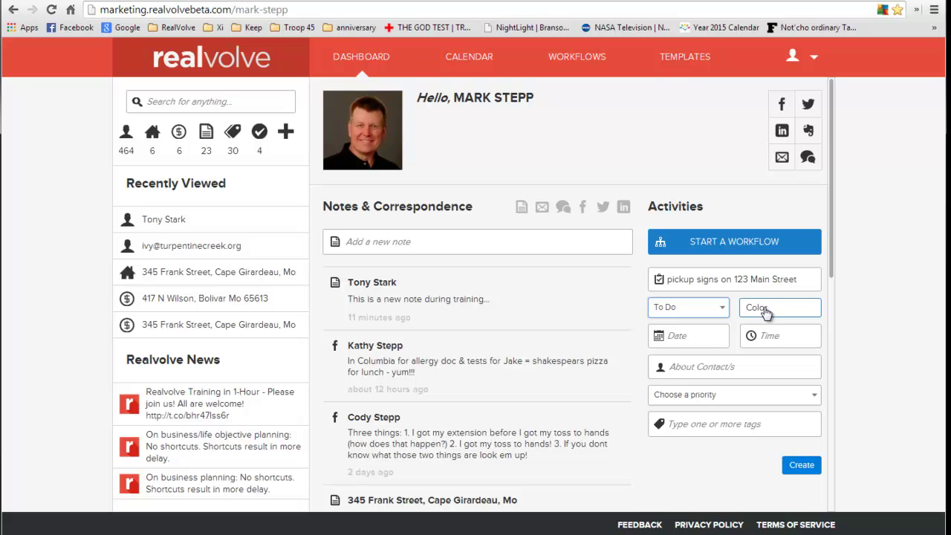
left_click(693, 335)
left_click(754, 341)
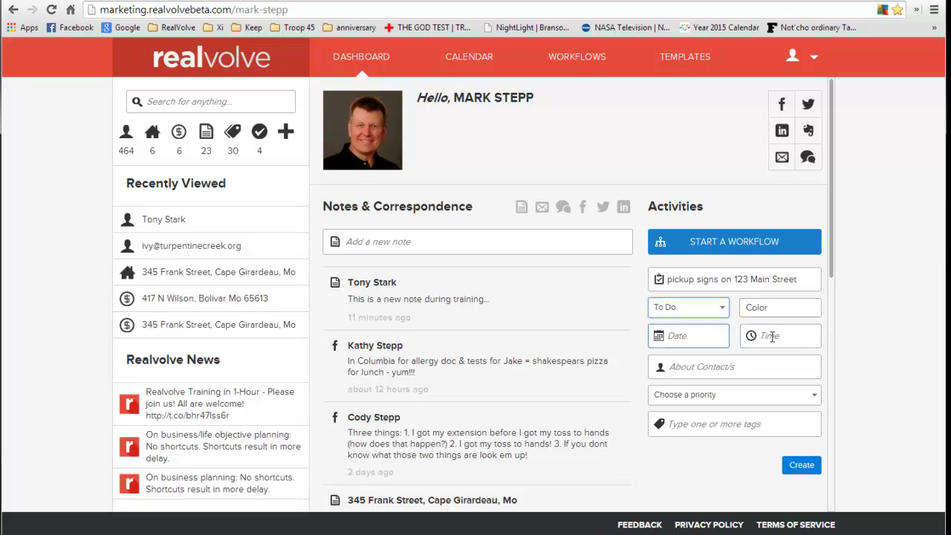
left_click(698, 400)
left_click(699, 403)
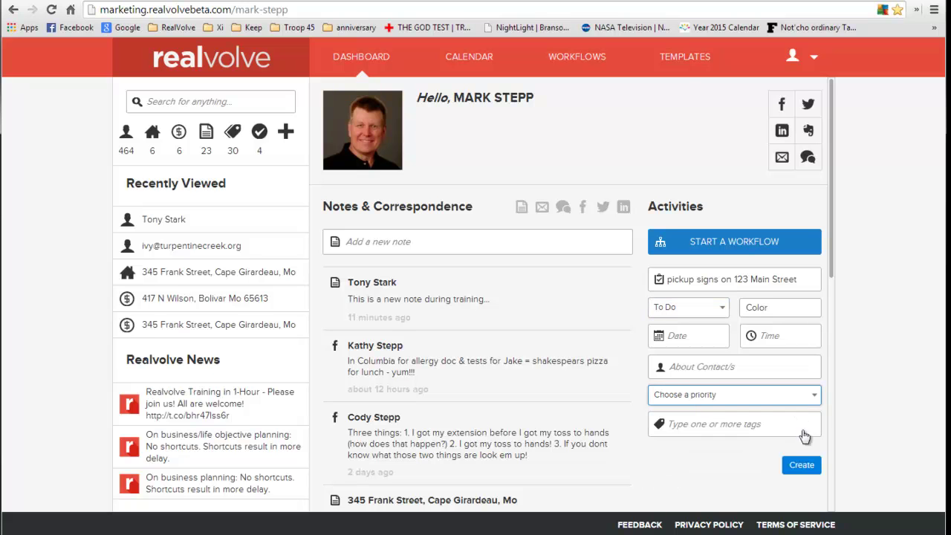
left_click(804, 469)
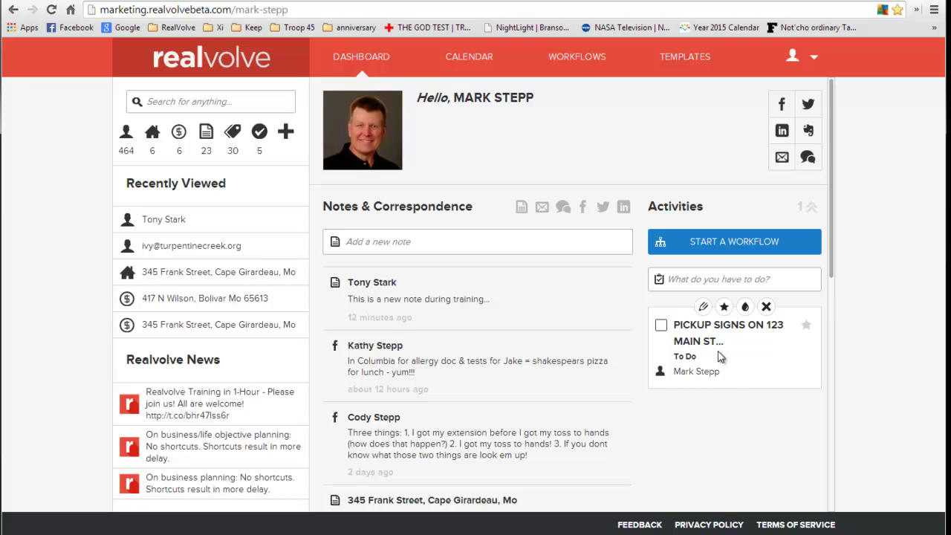
Reload Google Calendar to check its task list for the sign-pickup activity, and mark that activity complete on the Realvolve dashboard.
left_click(199, 3)
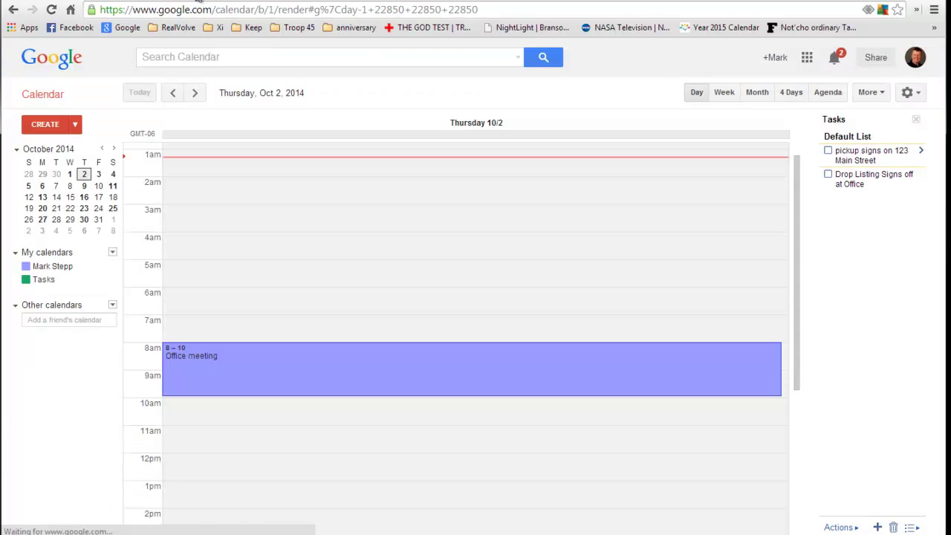
left_click(51, 10)
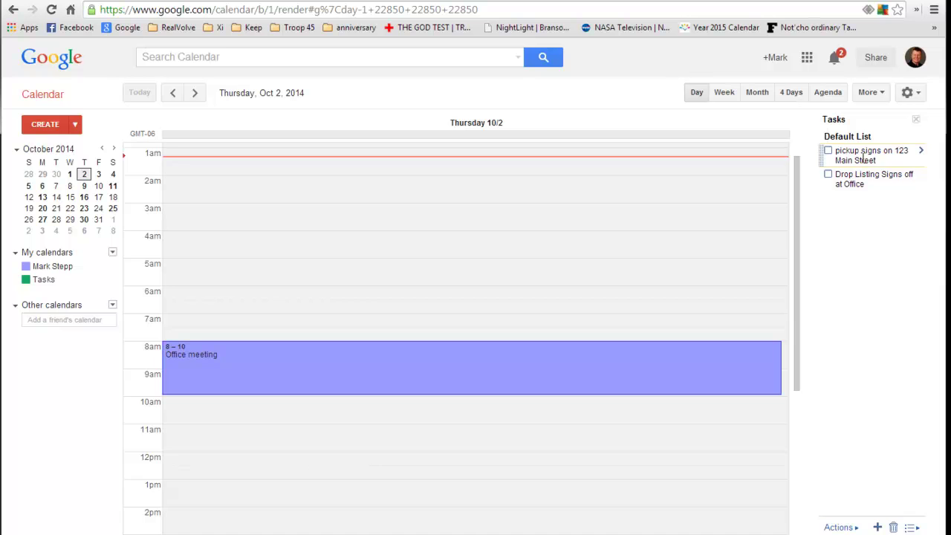
left_click(87, 3)
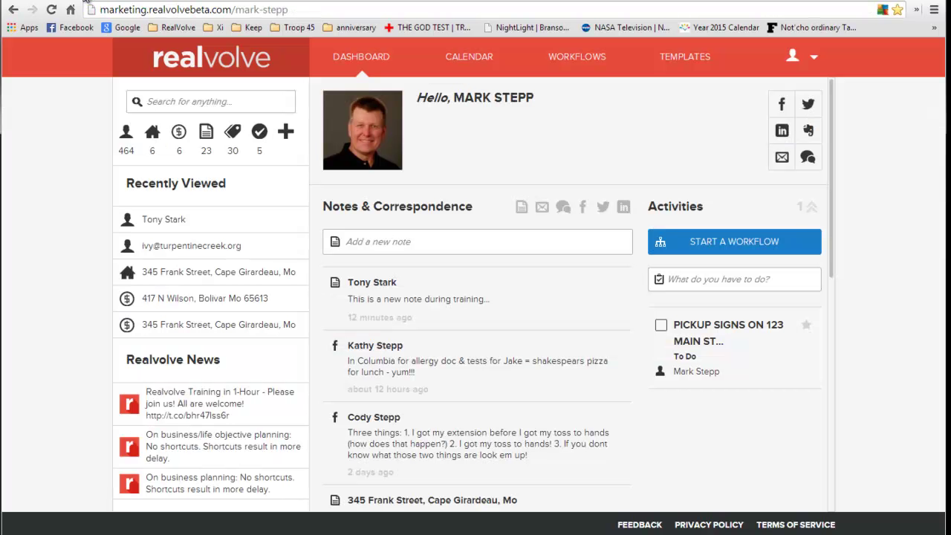
left_click(662, 327)
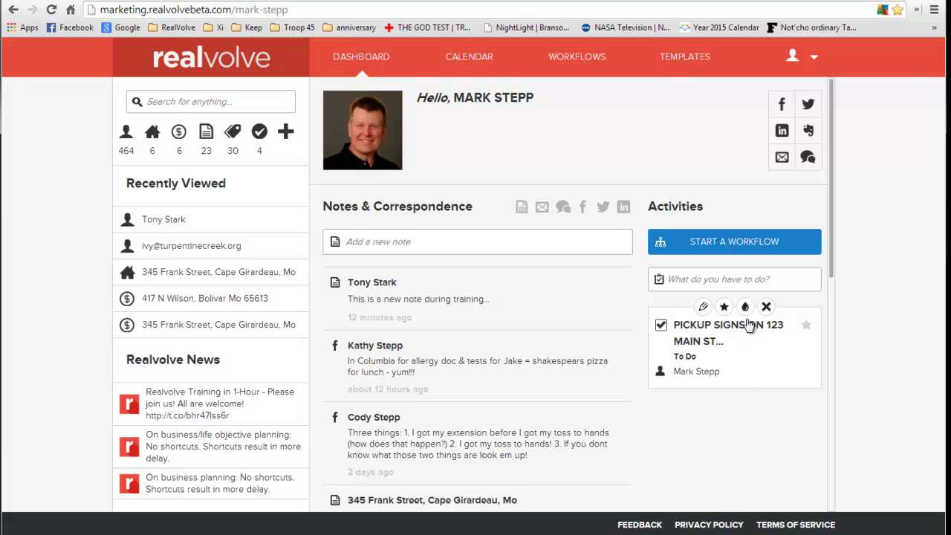
Switch to Google Calendar, reload it to check the sign-pickup task's completion status, and return to the Realvolve dashboard.
left_click(188, 1)
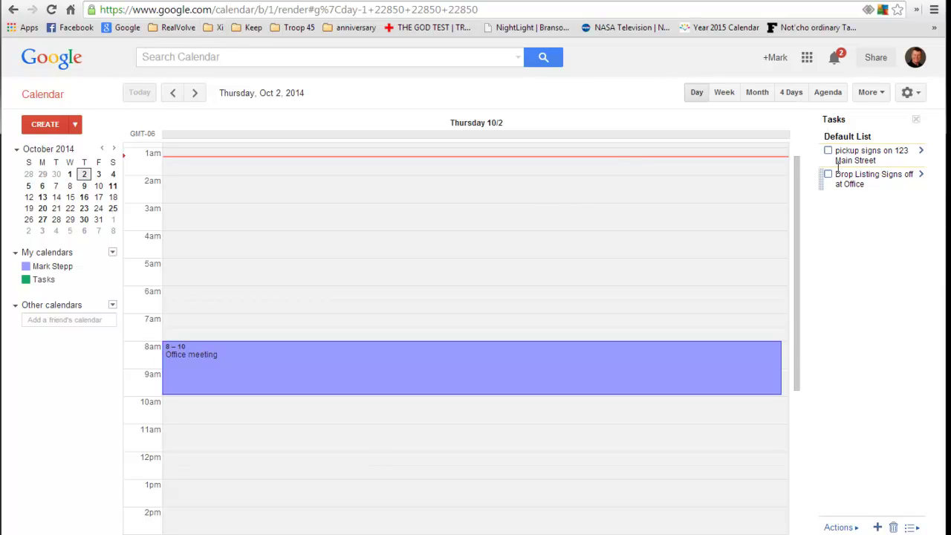
left_click(53, 12)
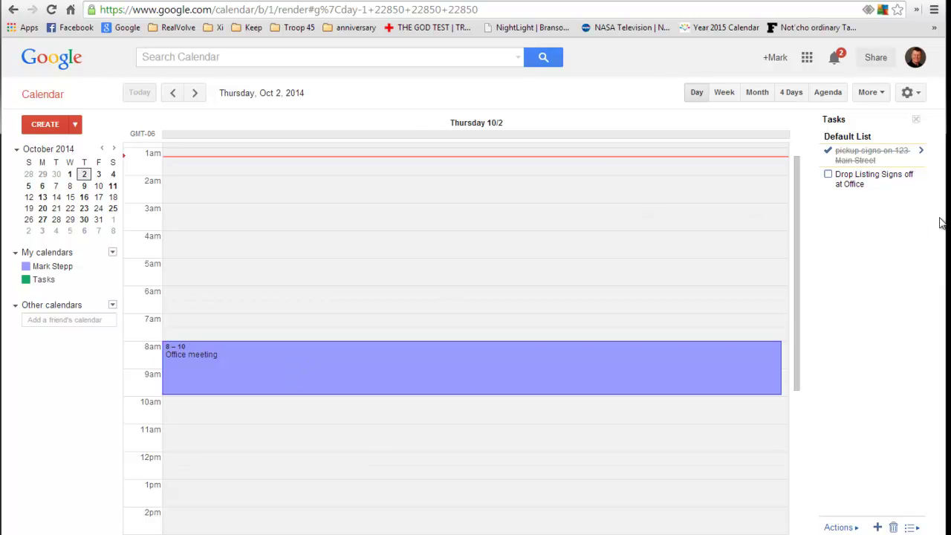
left_click(102, 3)
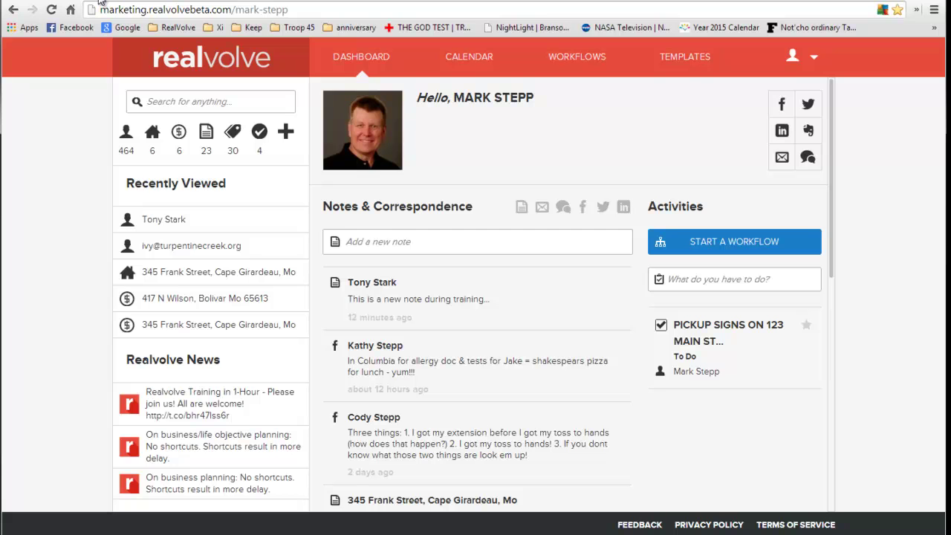